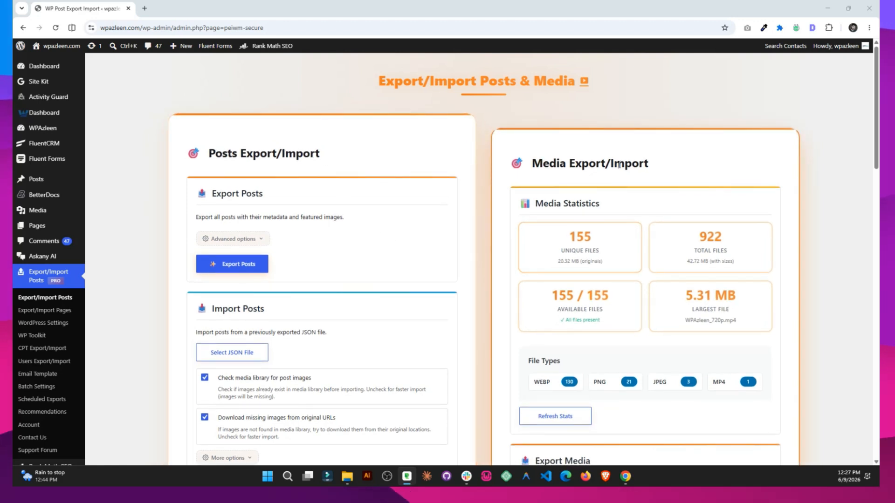
Run the System Test configuration check, showing PHP 8.2.30, WordPress 7.0 and a 1536M upload limit.
scroll(607, 202, down, 2)
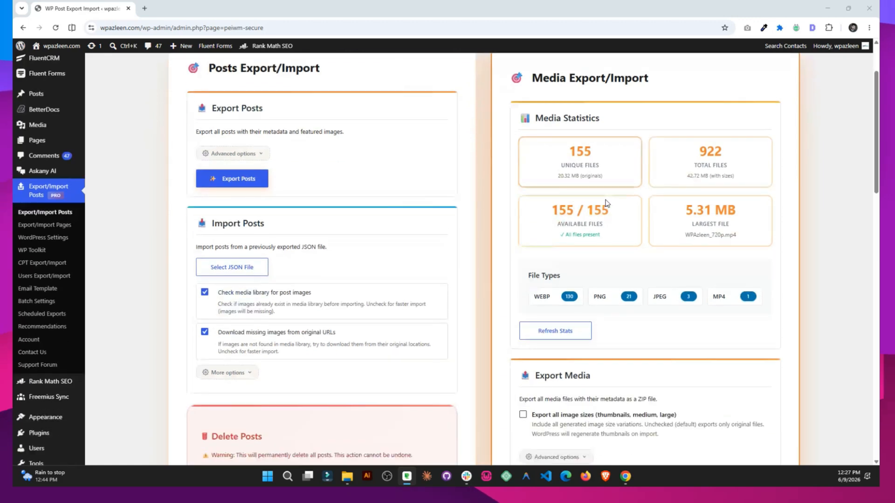
scroll(606, 202, down, 5)
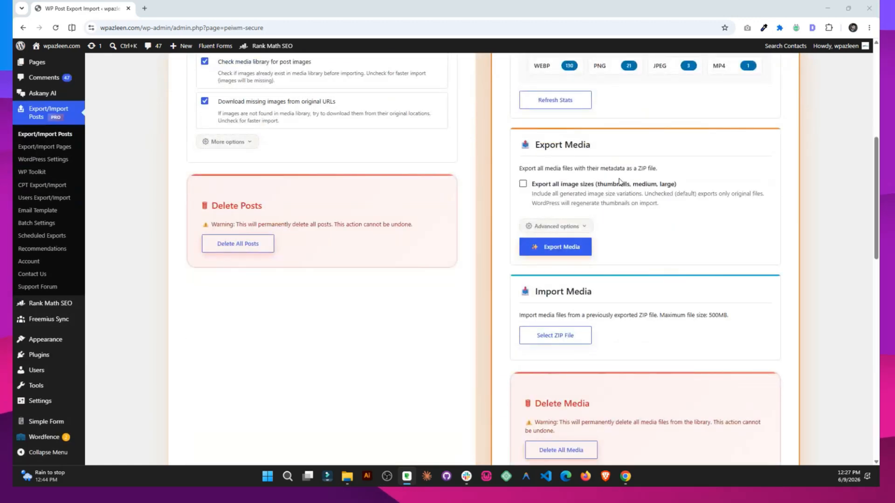
right_click(344, 191)
click(275, 334)
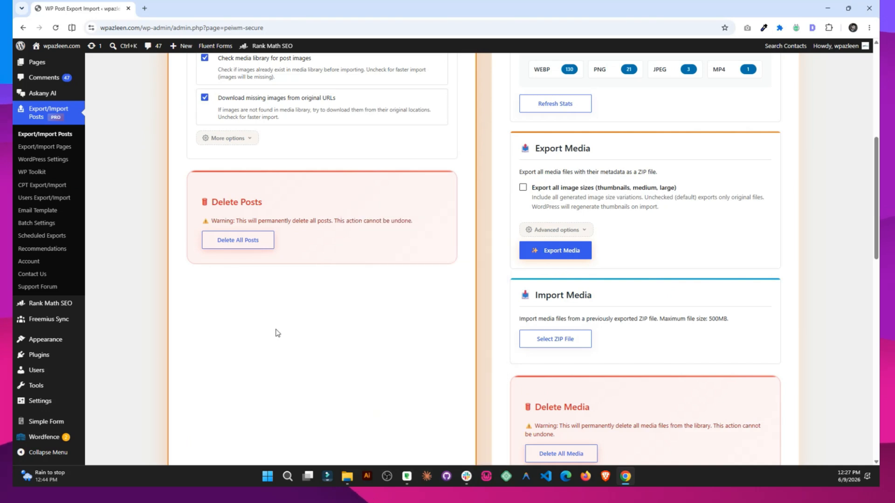
scroll(304, 342, up, 6)
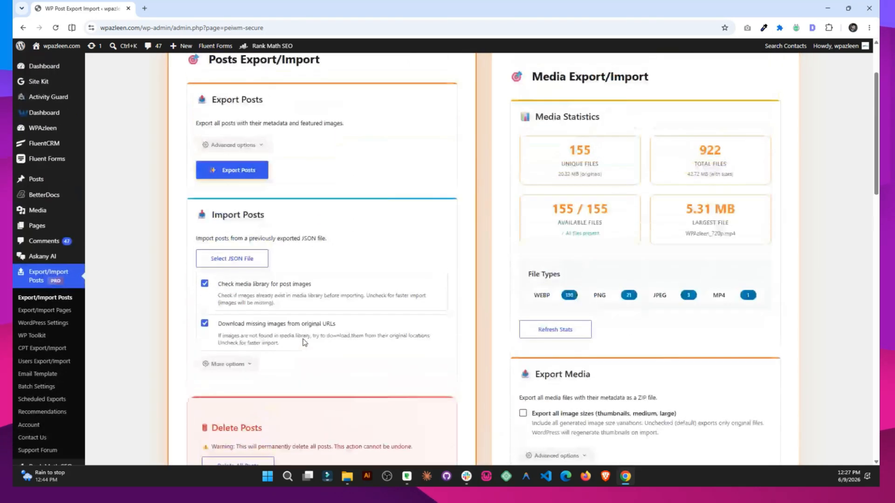
scroll(303, 343, up, 1)
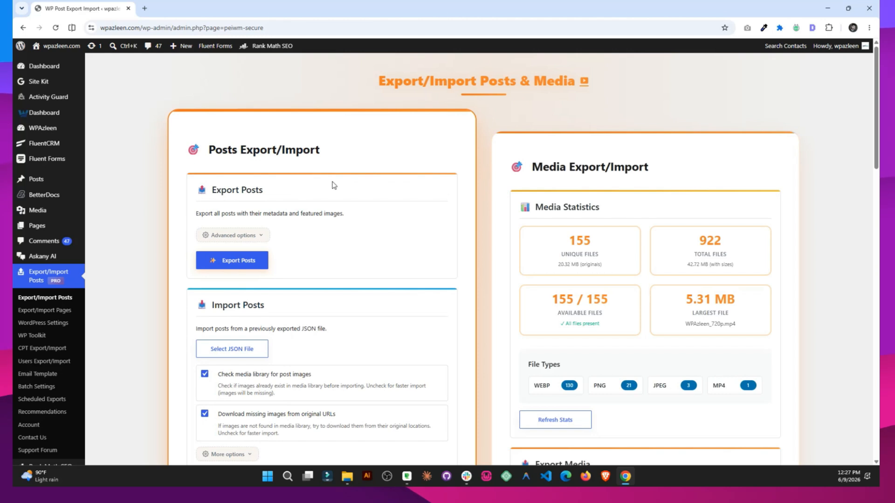
scroll(333, 185, down, 2)
scroll(334, 185, down, 1)
scroll(318, 154, up, 2)
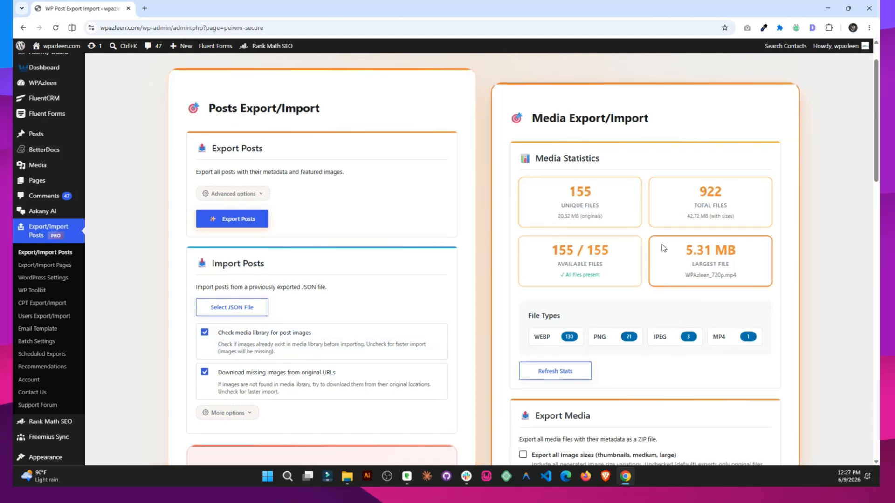
scroll(582, 254, down, 2)
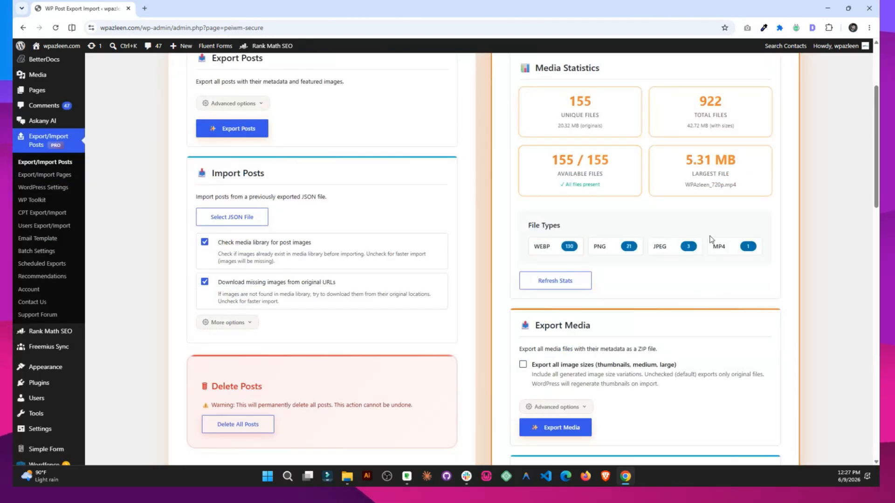
scroll(710, 239, down, 2)
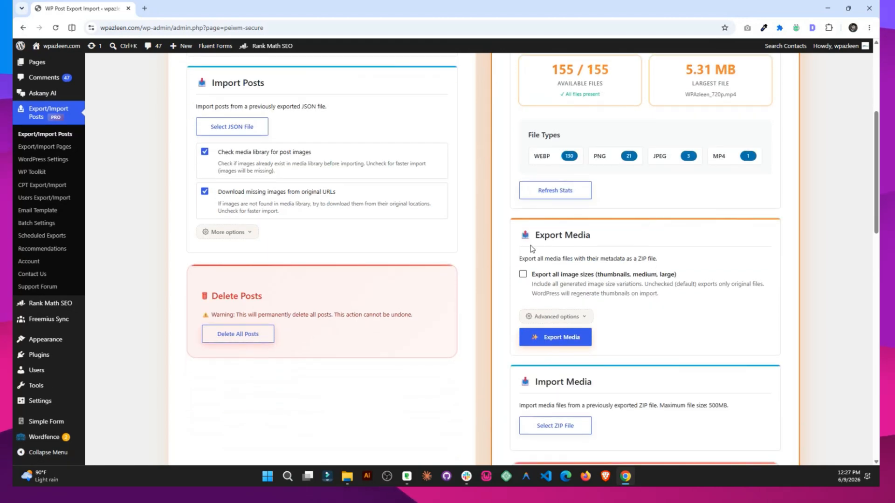
scroll(573, 310, down, 3)
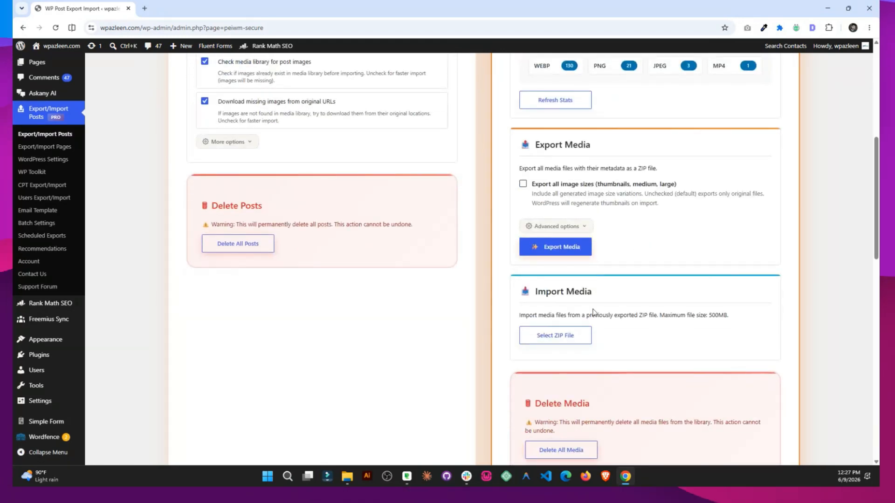
scroll(669, 309, down, 1)
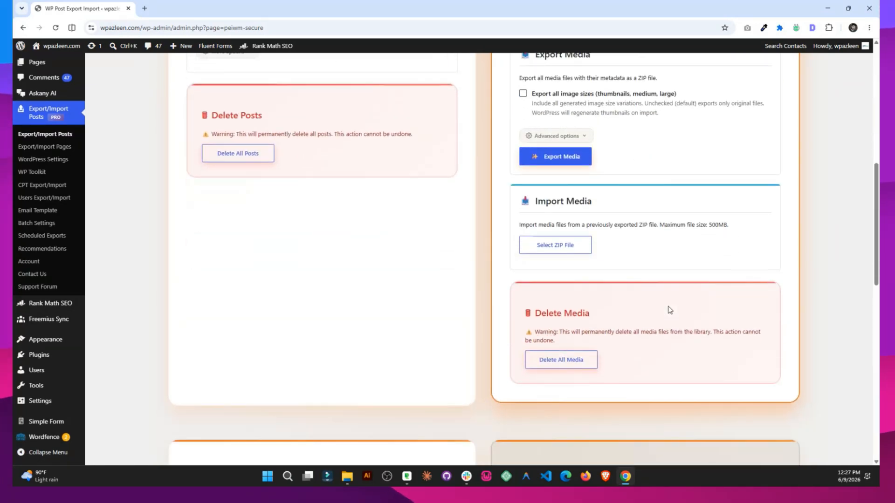
scroll(666, 310, down, 8)
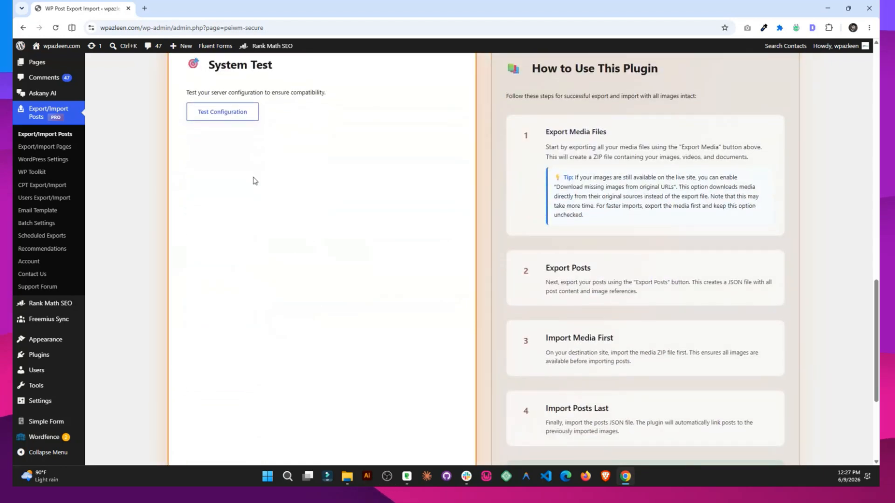
click(227, 120)
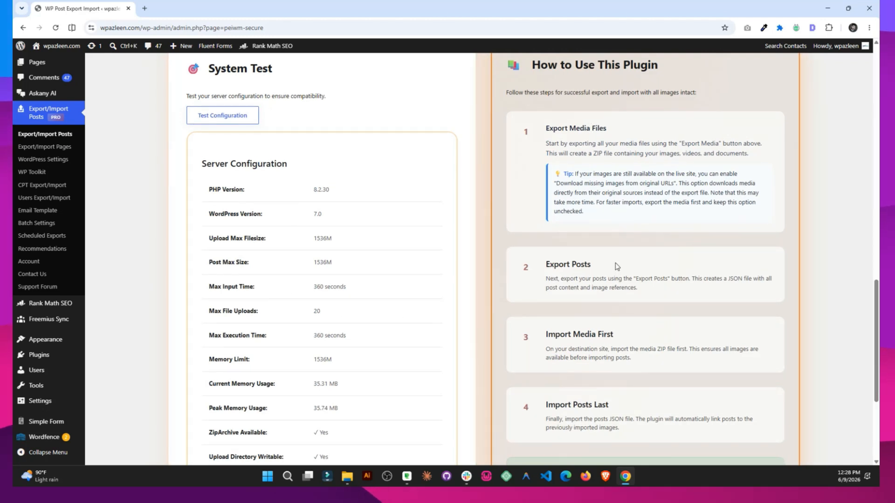
scroll(615, 266, up, 15)
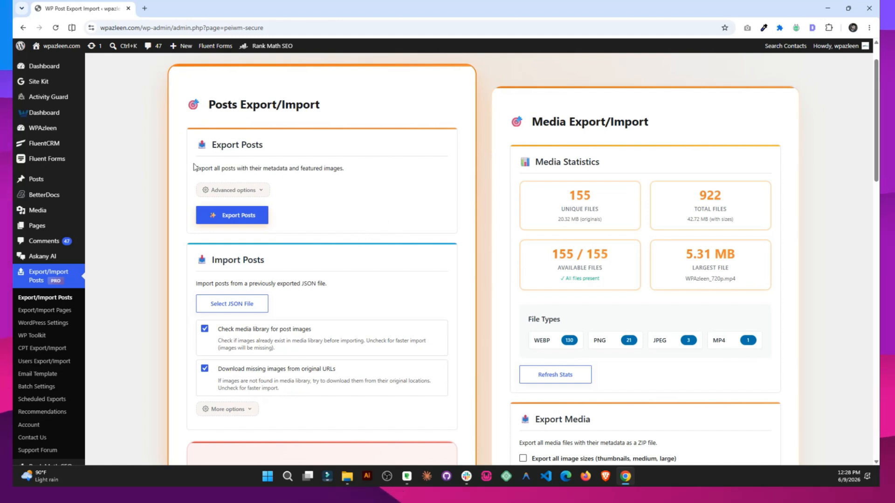
Export all 42 posts to one JSON batch file, dismiss the Success dialog, and go to Batch Settings.
click(238, 215)
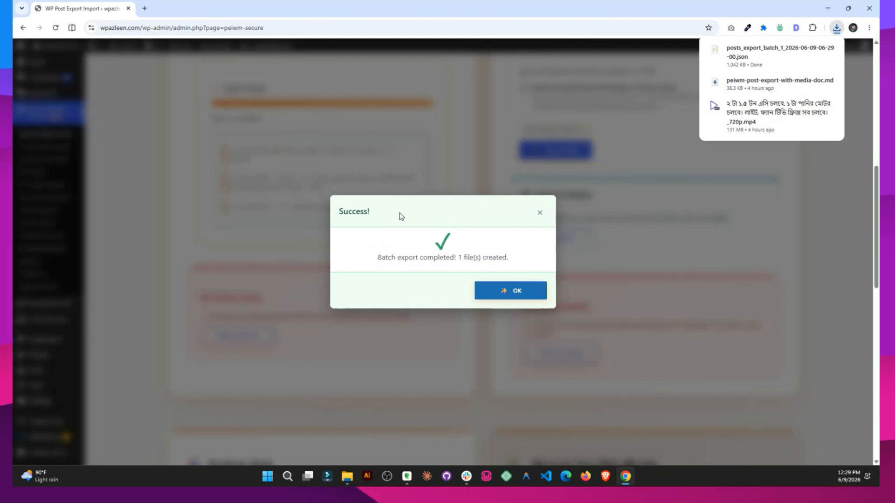
mouse_move(739, 70)
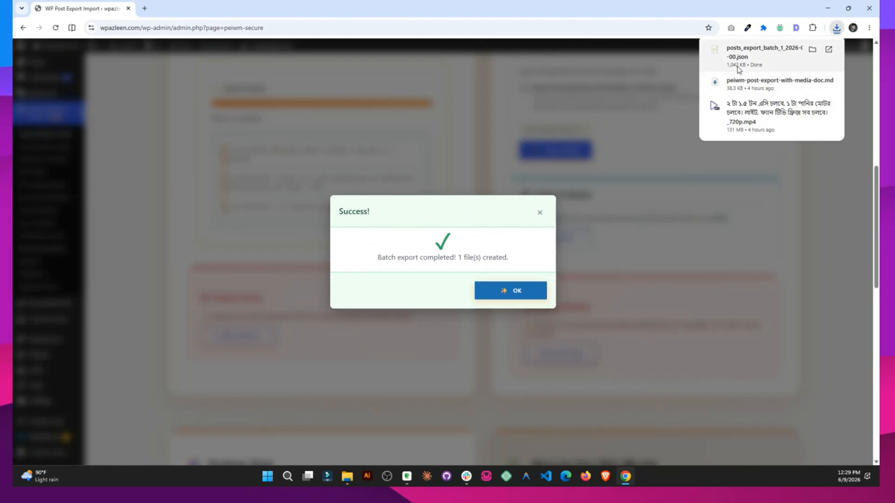
click(504, 292)
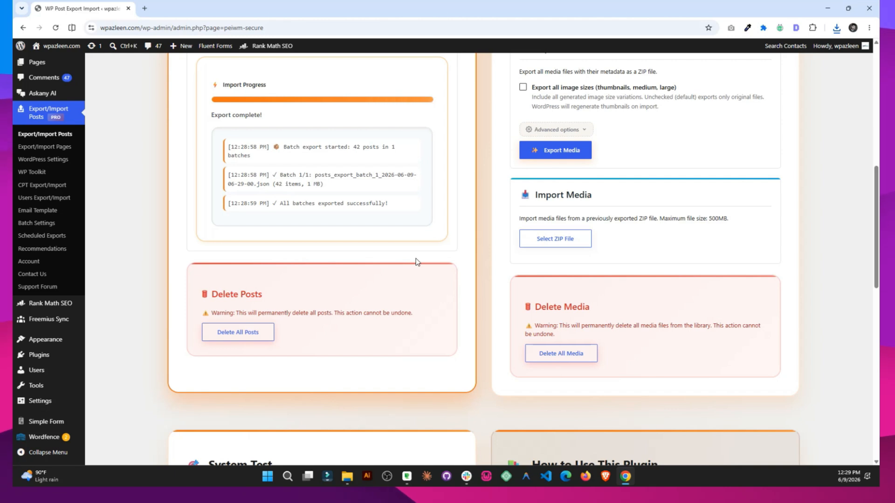
scroll(404, 261, up, 3)
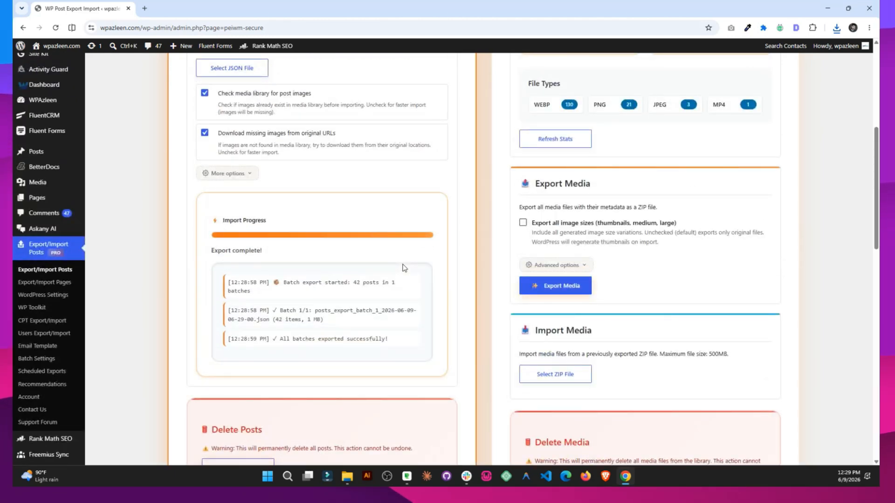
scroll(404, 268, up, 2)
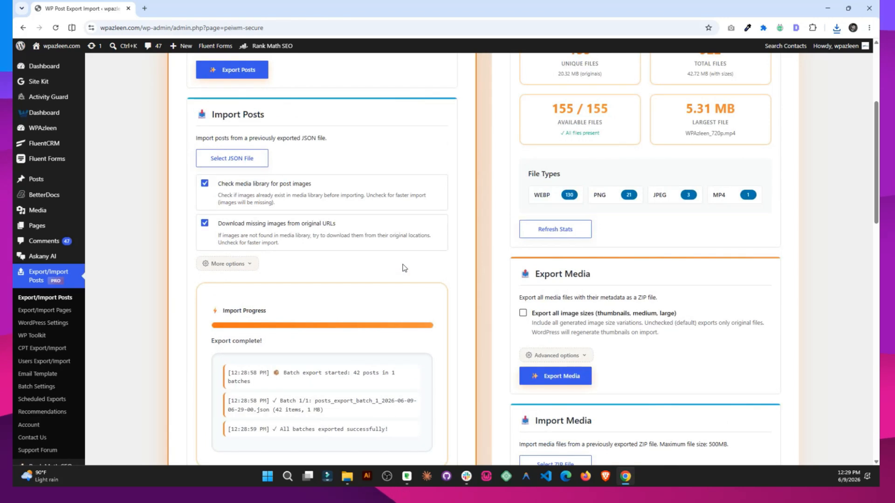
scroll(402, 267, down, 1)
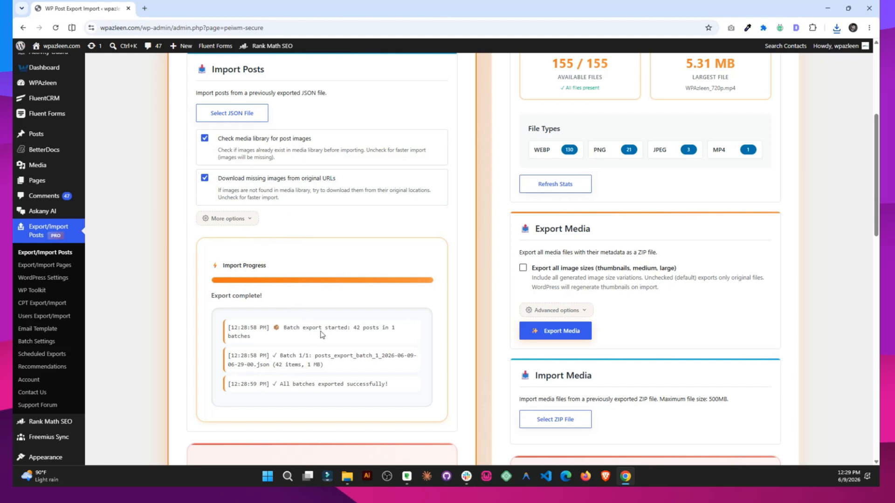
click(46, 343)
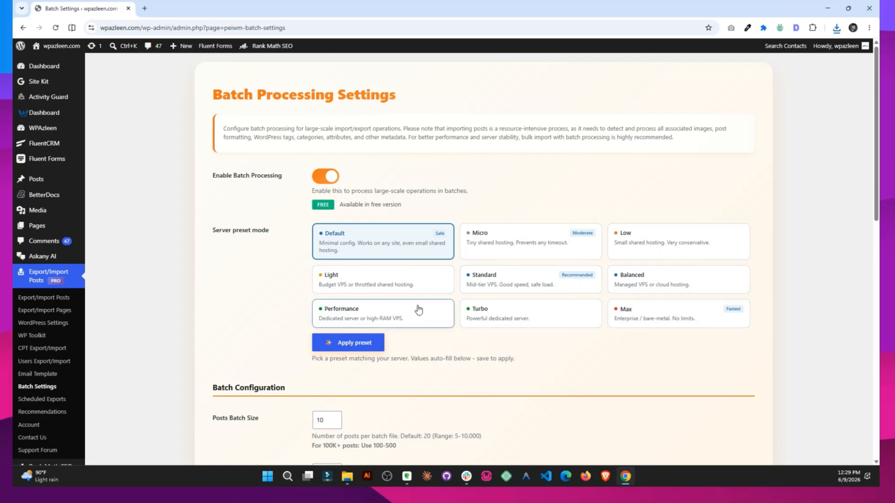
Review the Batch Configuration: 5 concurrent requests, 1000 ms batch delay, 2000 posts per JSON file.
scroll(413, 356, down, 3)
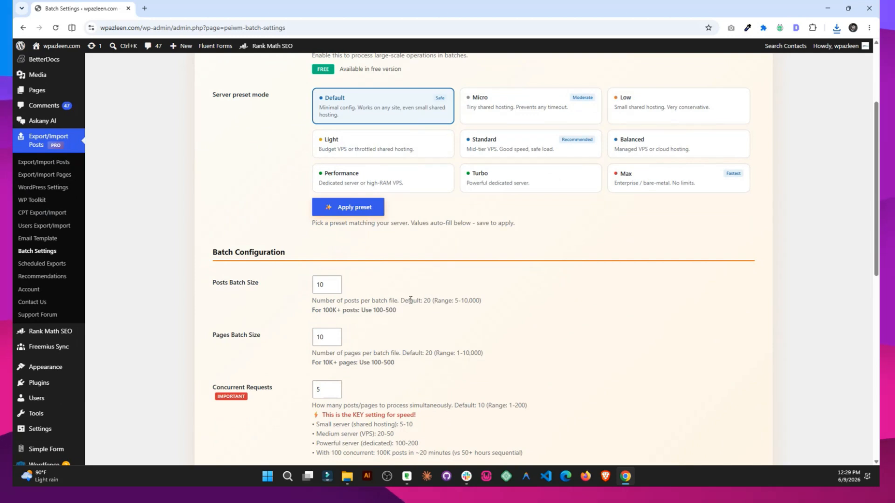
scroll(410, 299, down, 1)
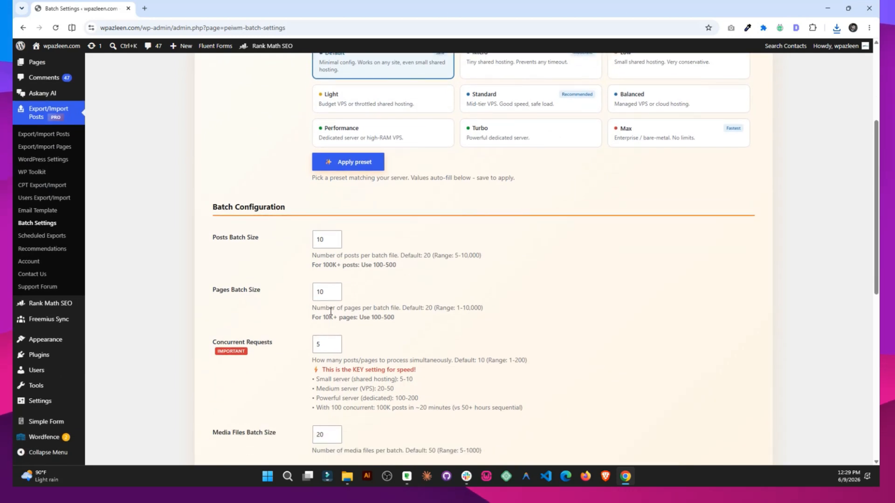
scroll(417, 318, down, 2)
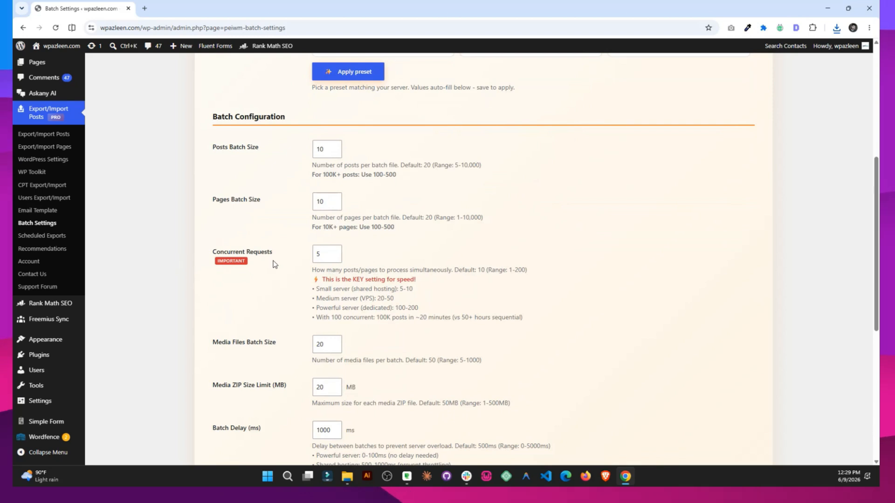
scroll(334, 260, down, 2)
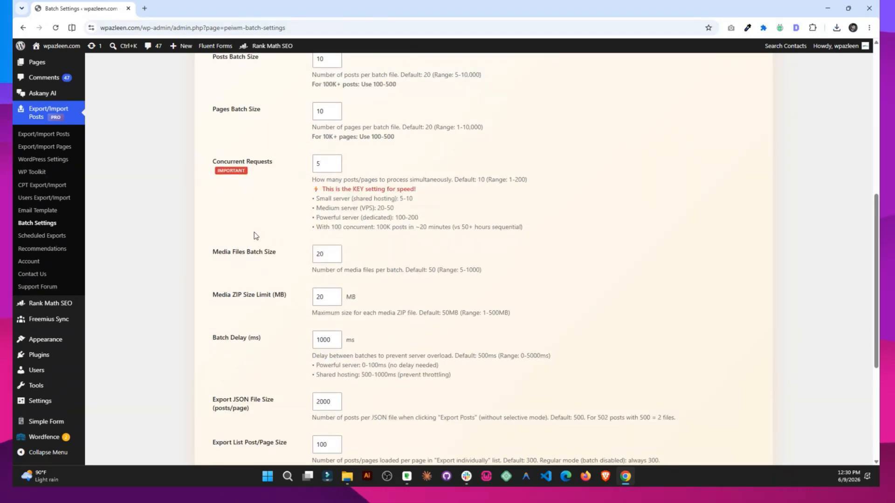
scroll(252, 250, down, 2)
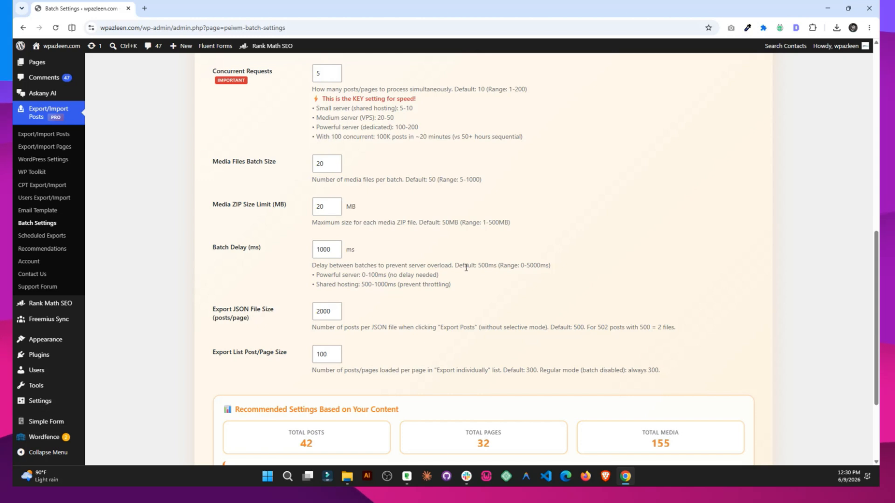
Replace the Export List Post/Page Size value with 20 and save the Batch Processing Settings.
scroll(394, 286, down, 1)
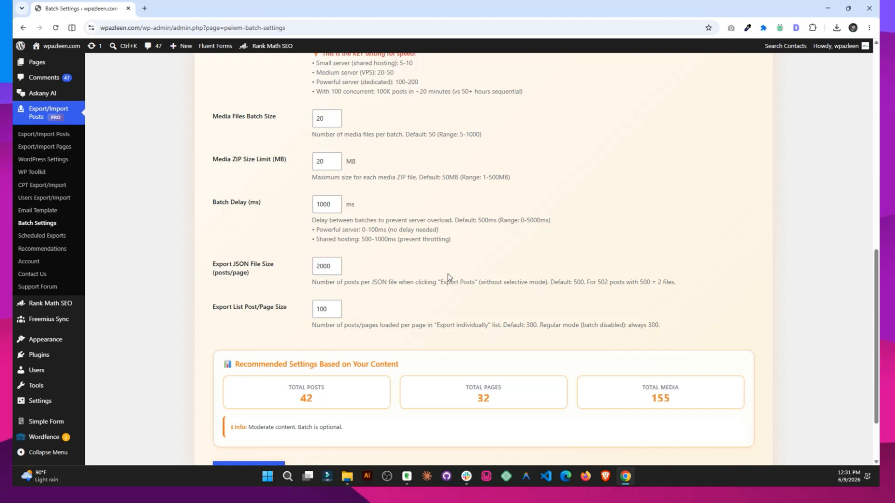
scroll(433, 265, down, 1)
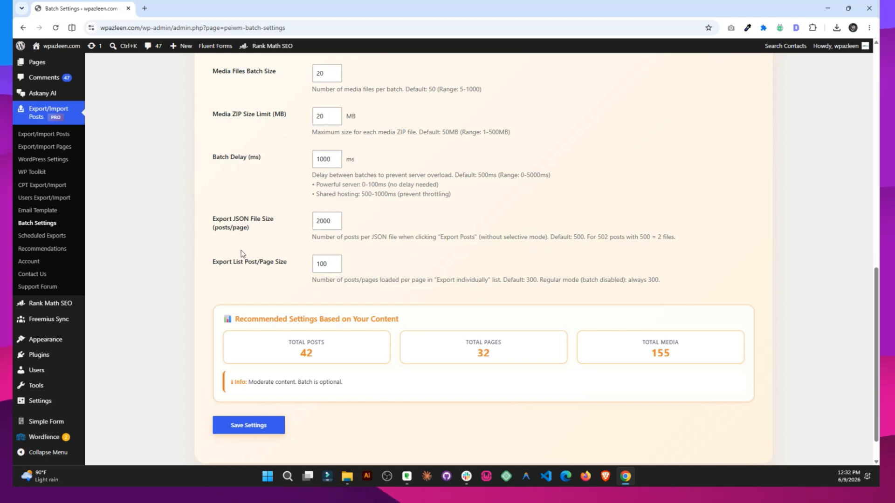
scroll(289, 182, down, 2)
double_click(322, 228)
text(20)
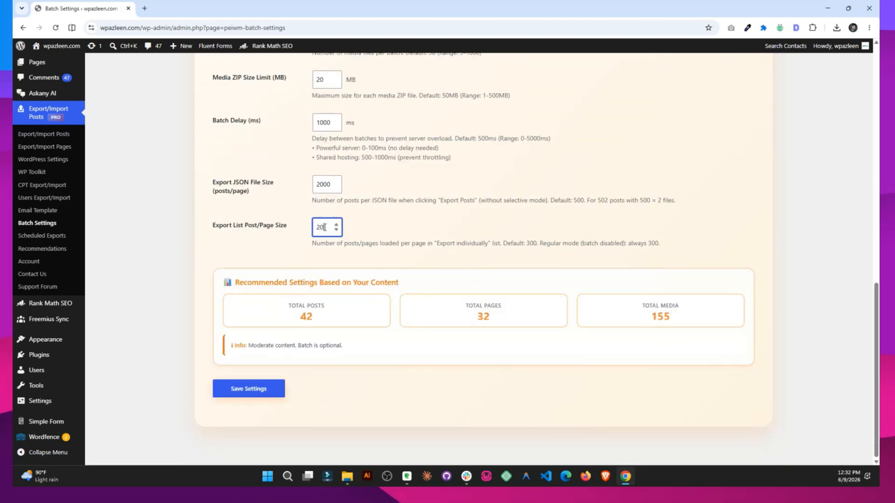
click(256, 387)
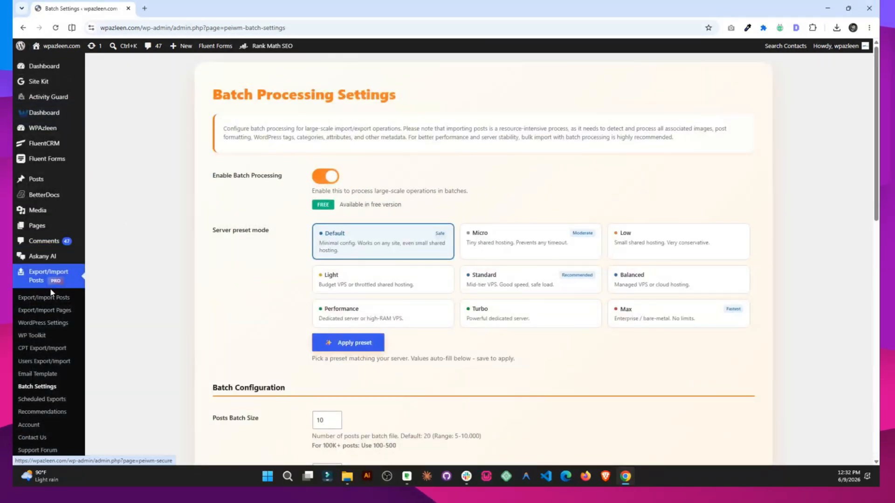
On the posts export page, expand Advanced options and enable 'Export individually (select specific posts)'.
click(51, 294)
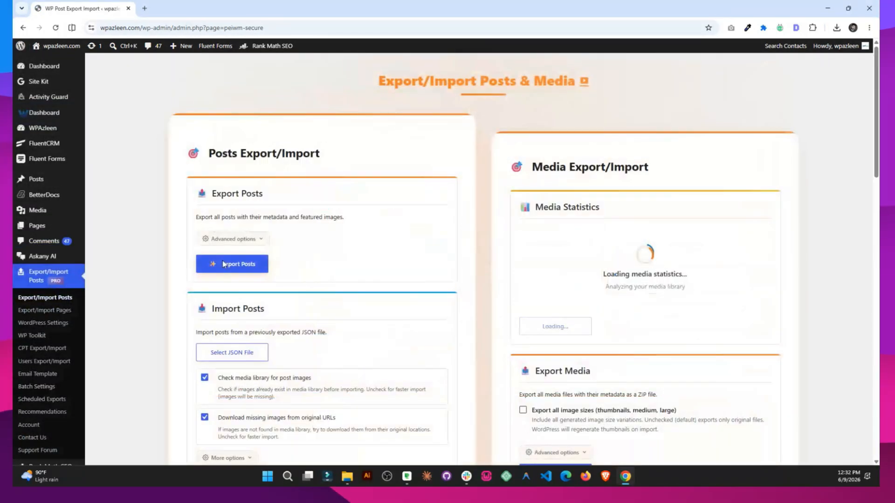
click(250, 239)
scroll(370, 209, down, 2)
click(315, 189)
scroll(425, 184, down, 4)
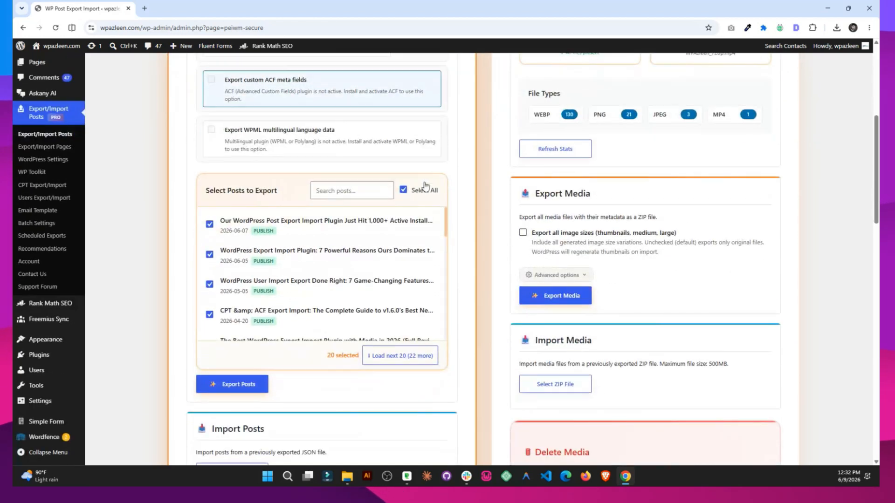
Load the next 20 posts twice so all 42 are listed, then turn individual export off.
right_click(336, 368)
click(288, 356)
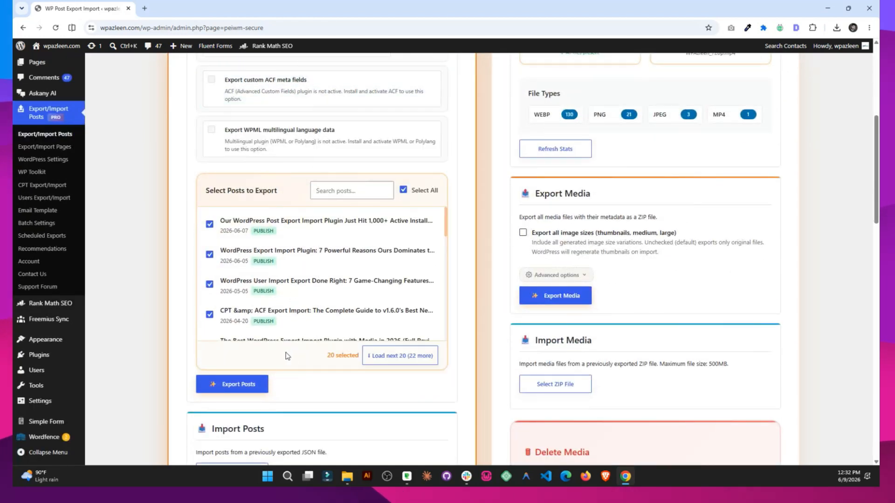
click(394, 364)
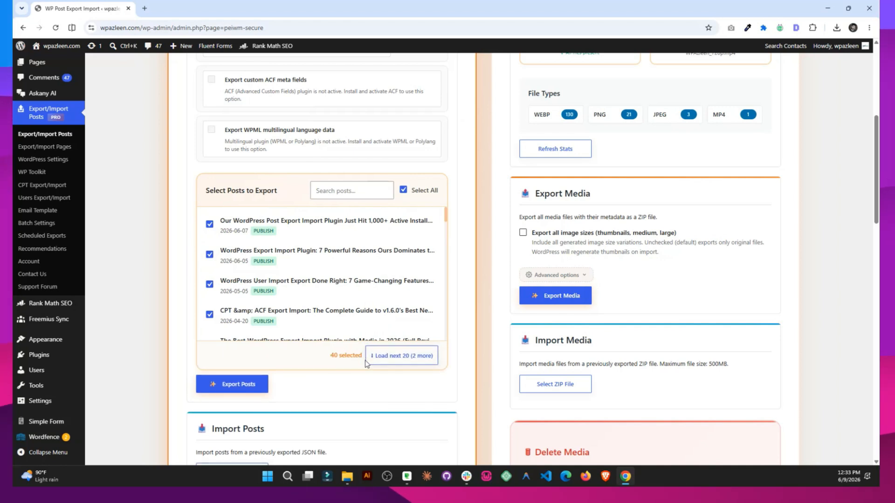
click(412, 362)
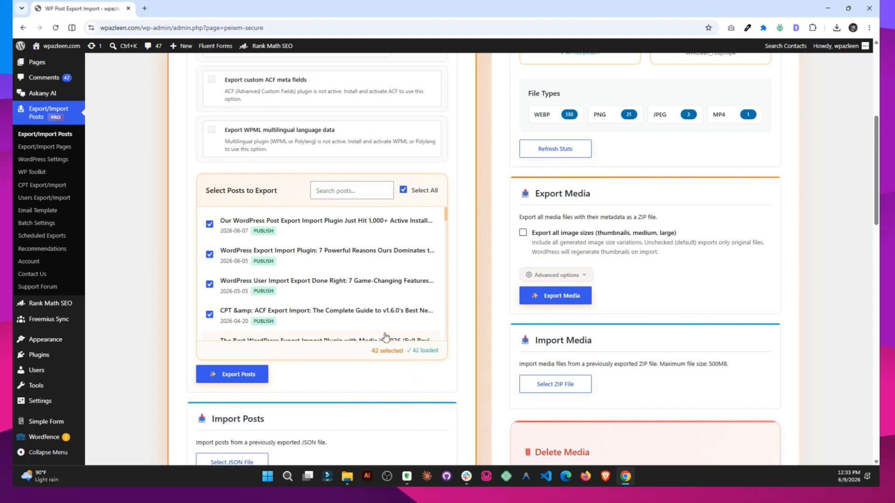
scroll(384, 336, up, 4)
click(251, 188)
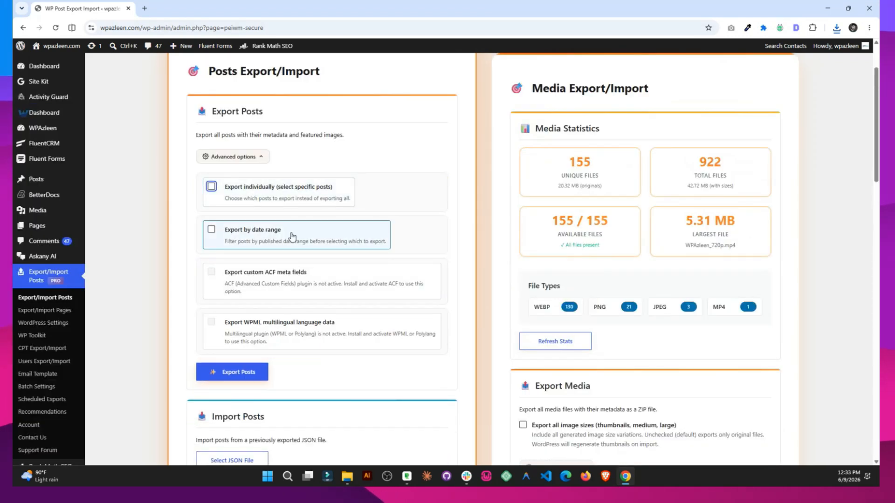
Filter the export to 06/01/2026–06/09/2026, apply the filter, and export the 2 matching posts.
click(255, 238)
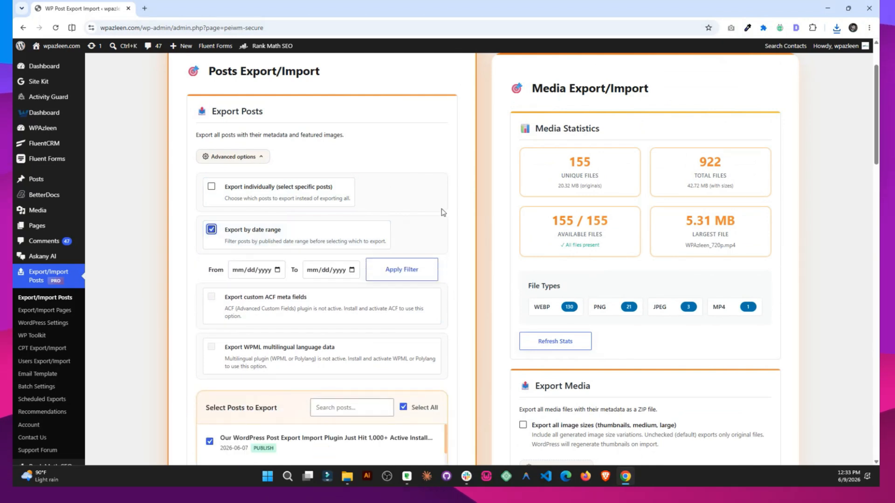
scroll(365, 232, down, 2)
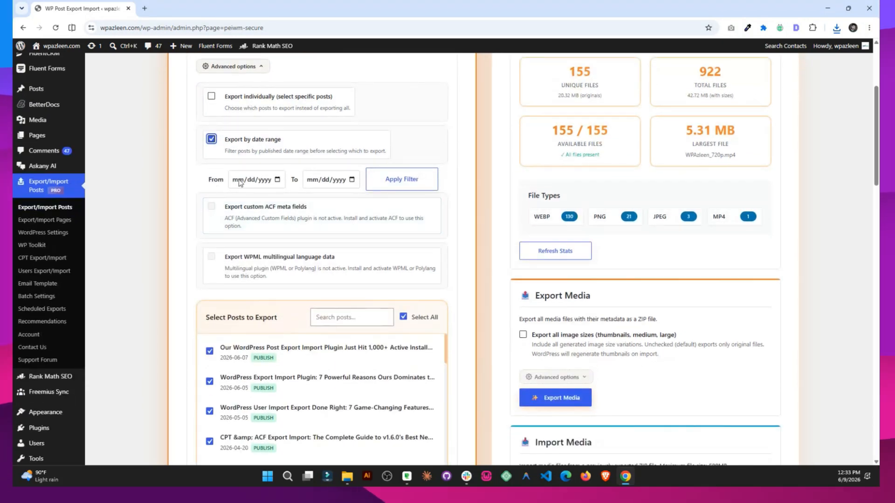
click(277, 179)
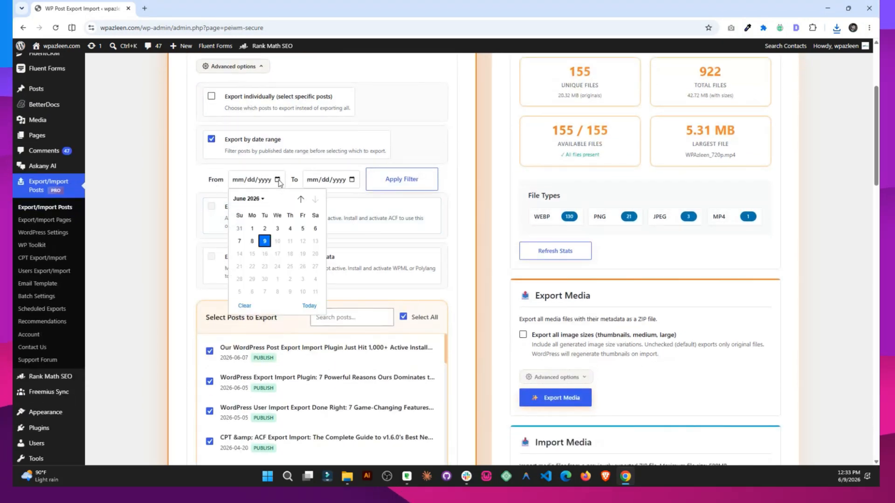
click(252, 228)
click(352, 179)
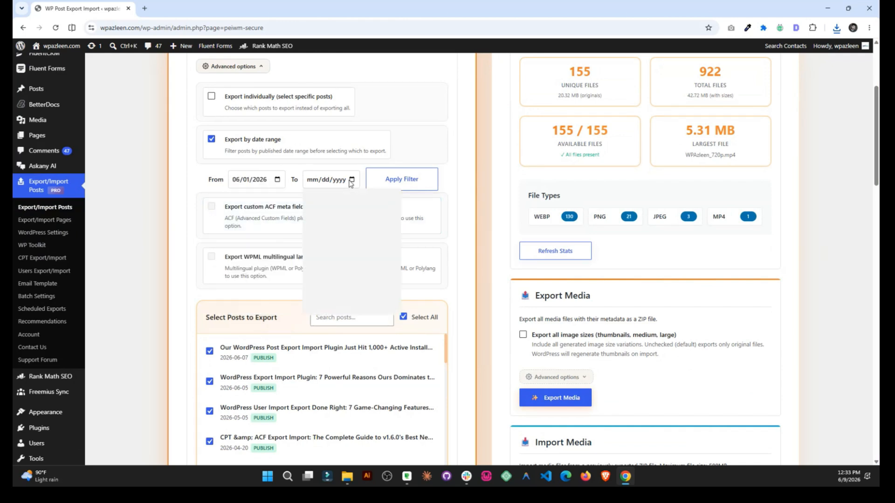
click(339, 241)
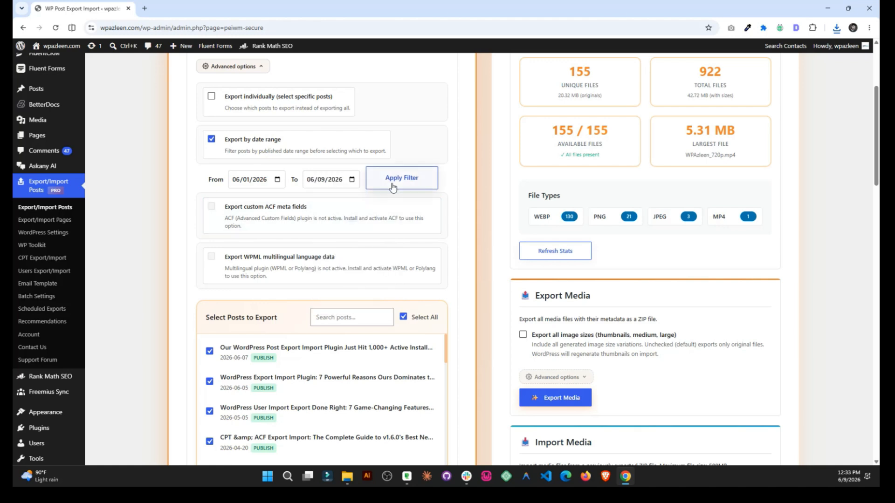
click(392, 187)
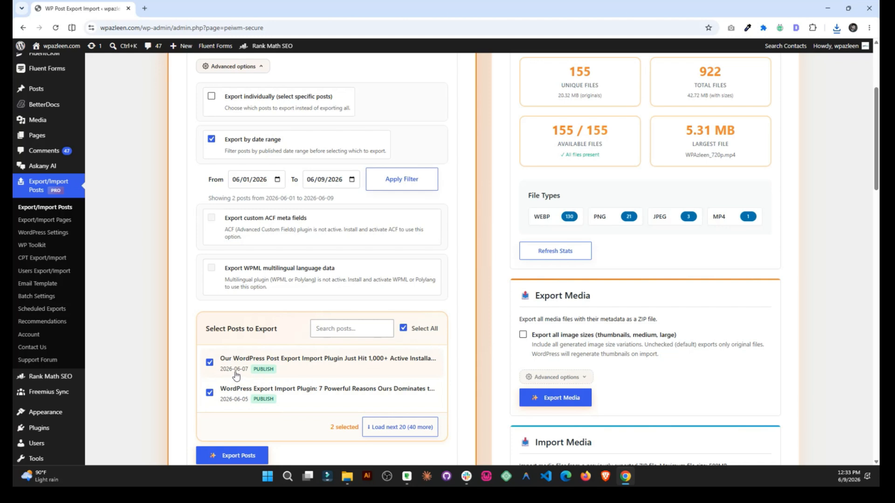
scroll(264, 307, down, 1)
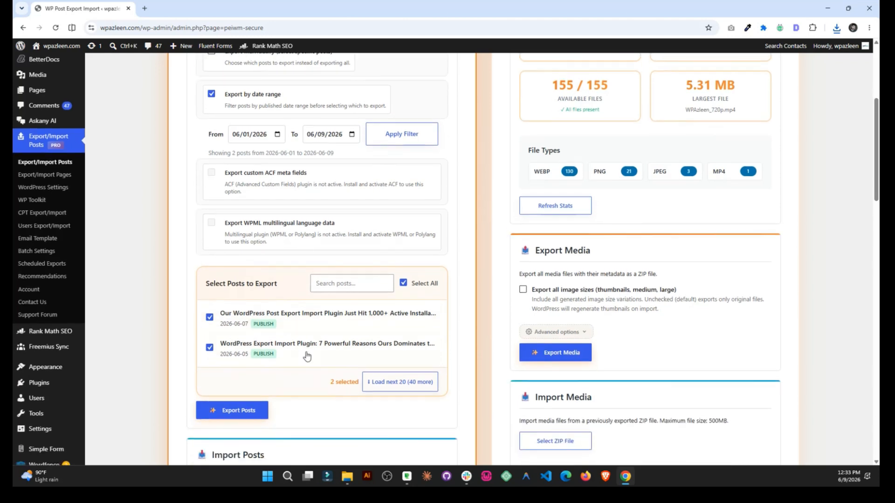
click(233, 410)
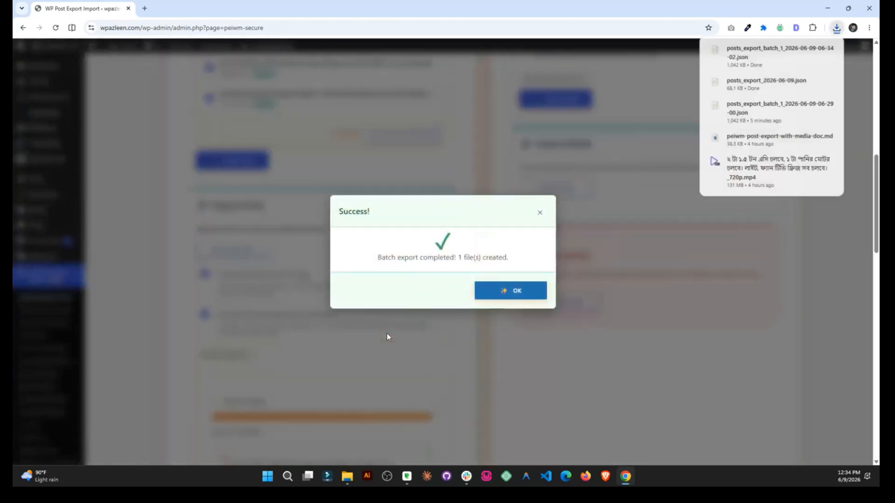
Close the export Success dialog and uncheck 'Export by date range'.
click(515, 287)
scroll(395, 323, up, 4)
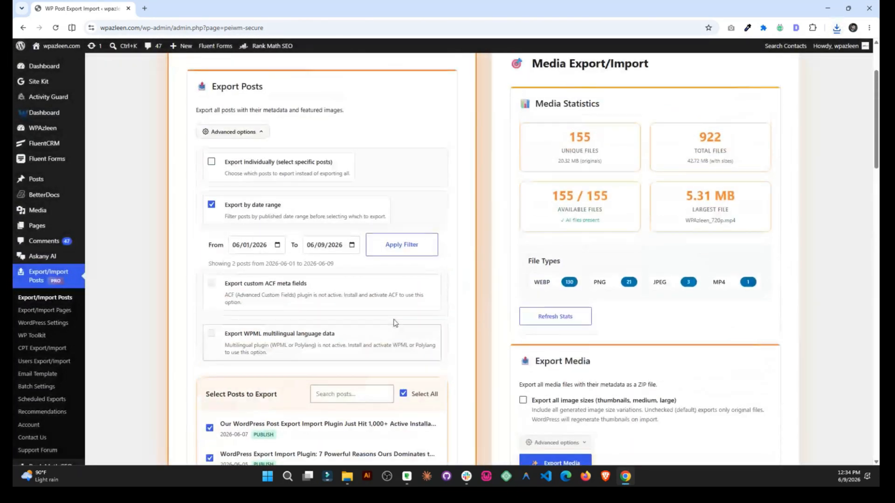
click(211, 204)
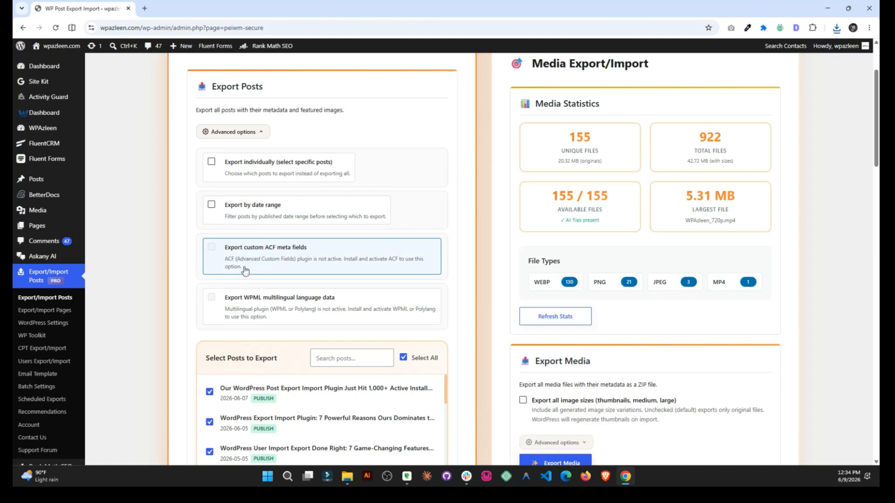
scroll(274, 288, down, 4)
Collapse Advanced options and uncheck Select All in the Select Posts to Export list.
scroll(335, 277, up, 3)
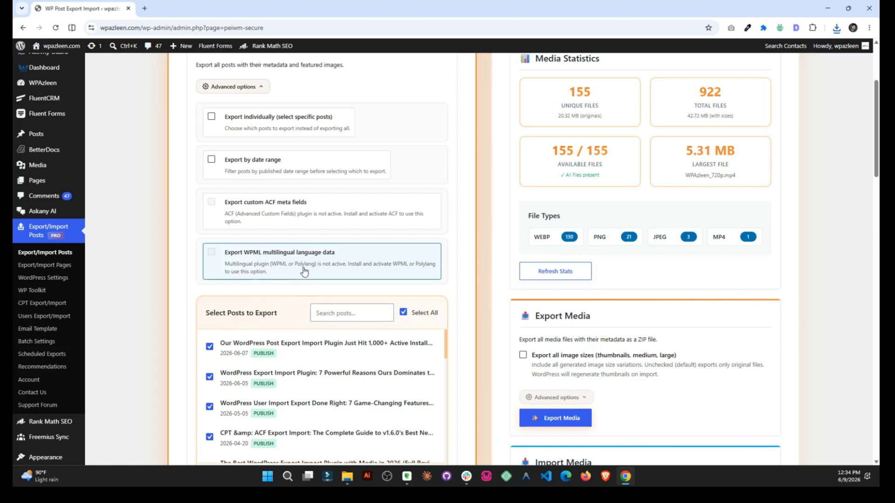
scroll(256, 388, down, 3)
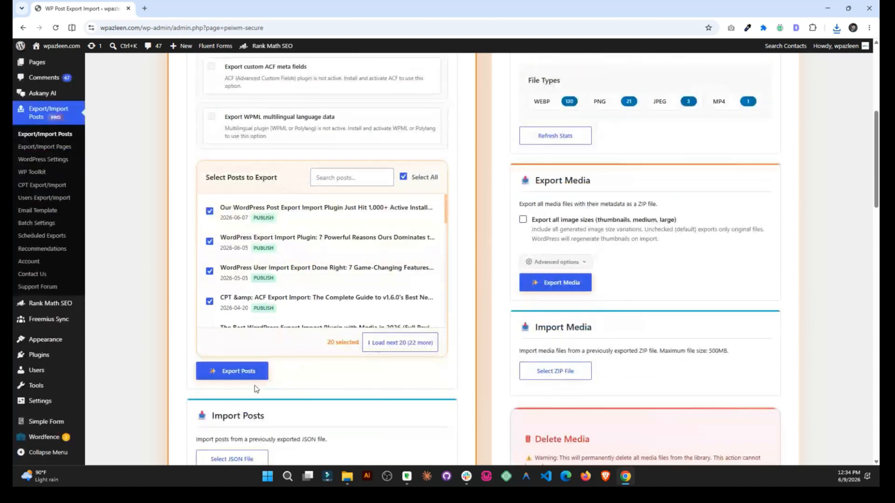
scroll(306, 380, up, 3)
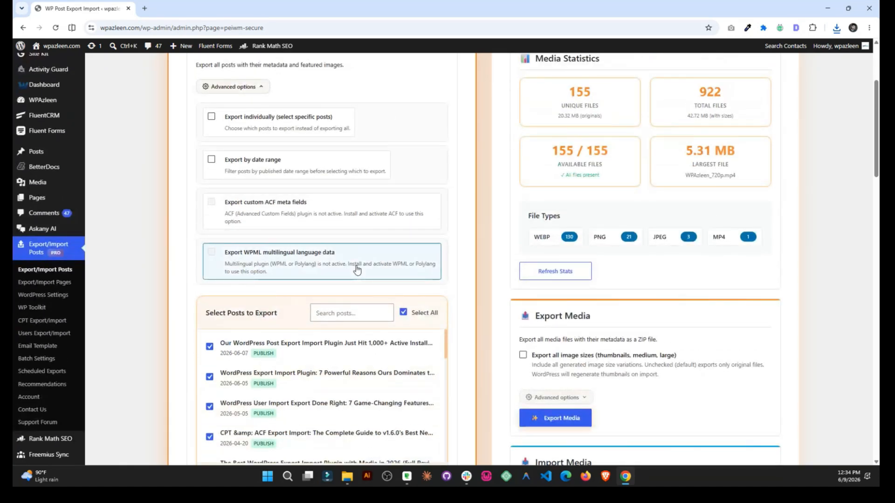
scroll(357, 269, up, 2)
click(260, 178)
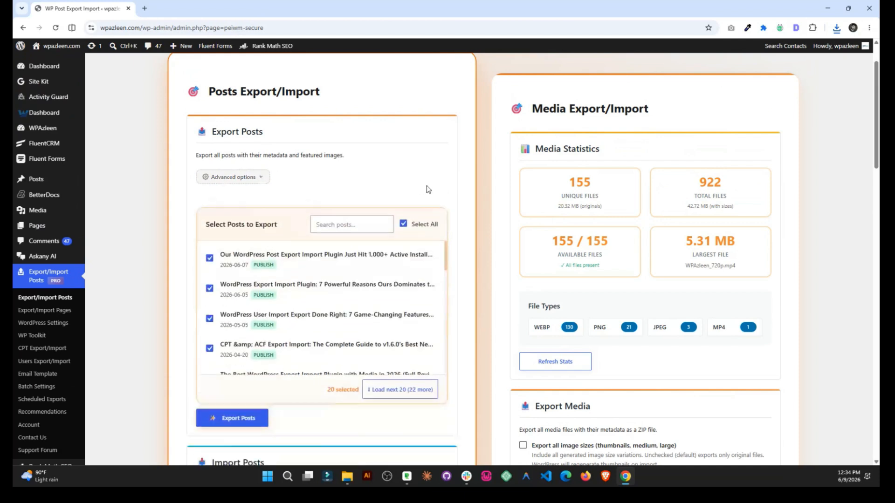
click(404, 213)
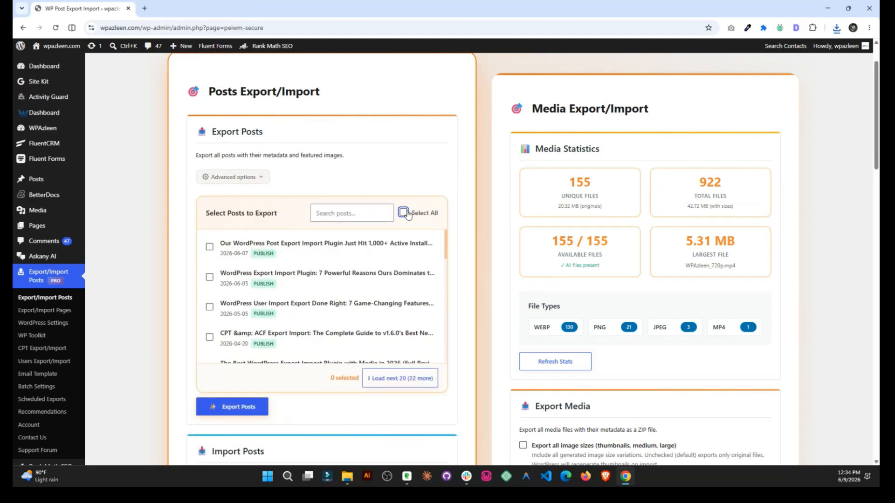
click(261, 180)
click(261, 180)
Open the Select JSON File picker in the posts import section.
scroll(301, 208, down, 3)
scroll(301, 209, down, 4)
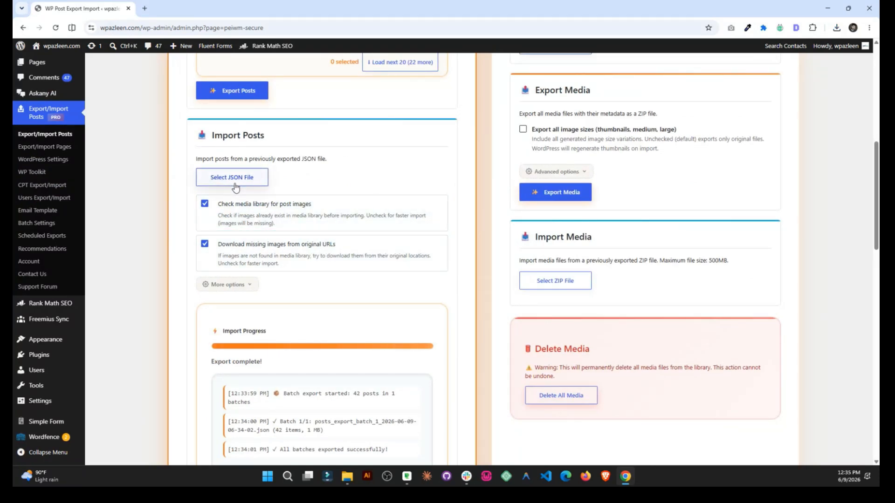
click(253, 178)
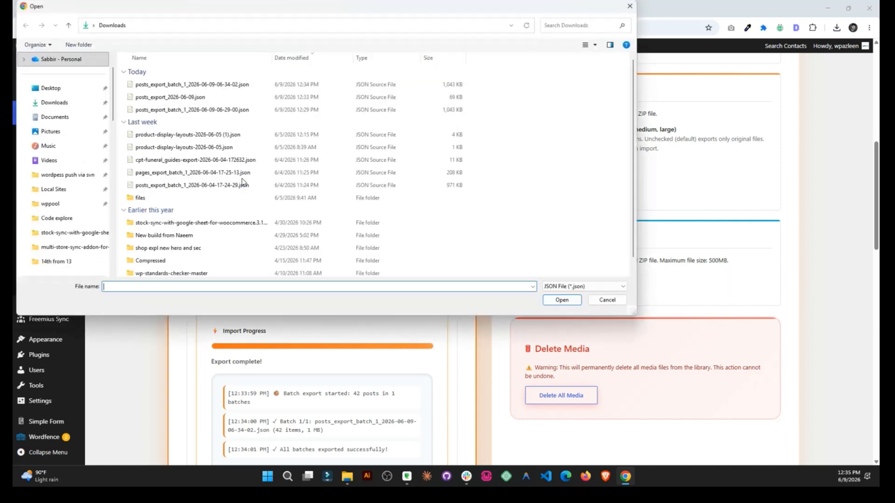
click(187, 85)
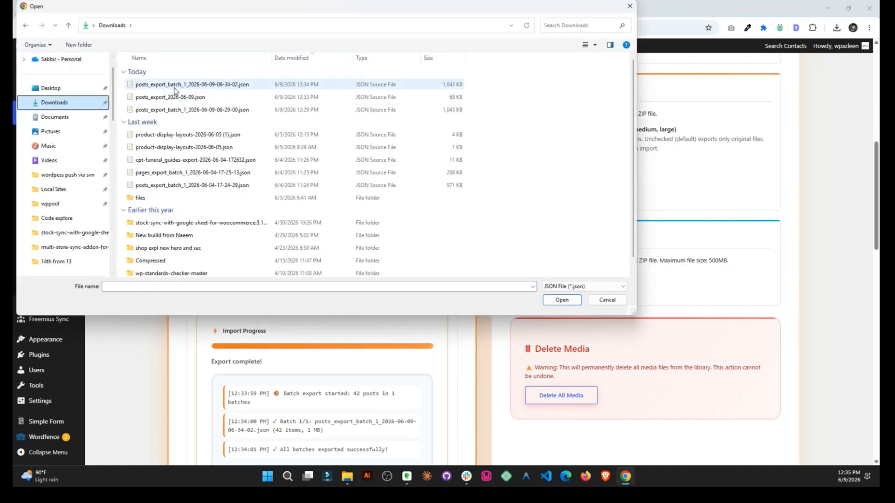
click(562, 300)
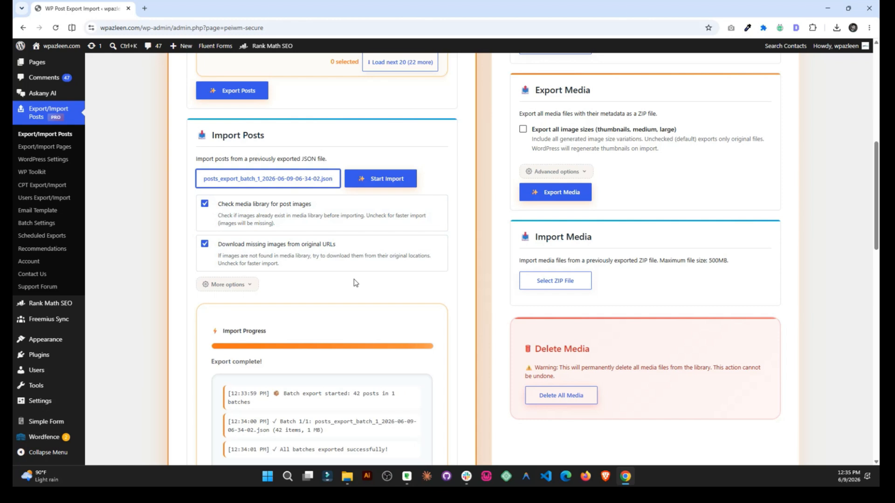
click(244, 285)
scroll(244, 286, down, 2)
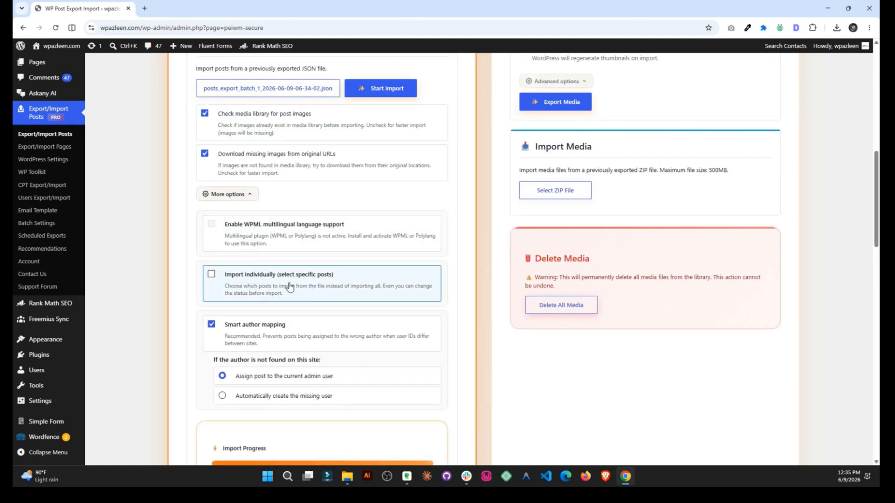
Enable 'Import individually', clear Select All, and tick only the third and fourth posts.
click(290, 287)
scroll(290, 287, down, 6)
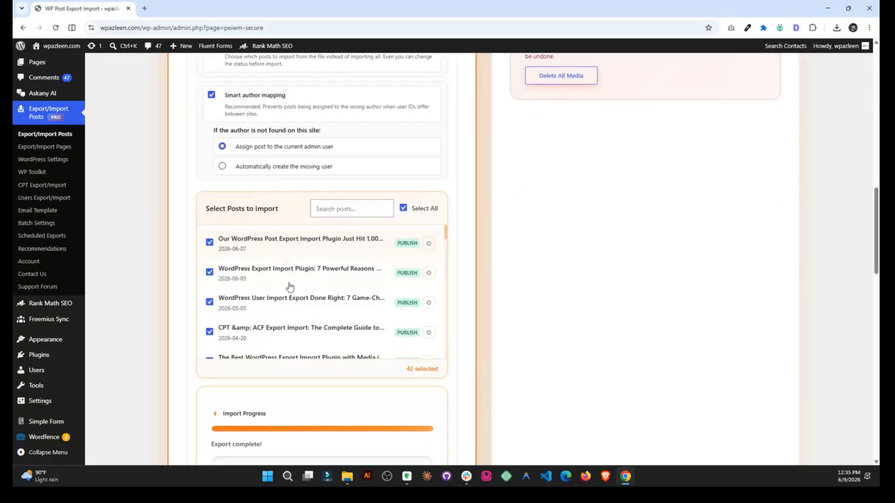
scroll(289, 286, down, 3)
scroll(289, 287, up, 3)
click(410, 169)
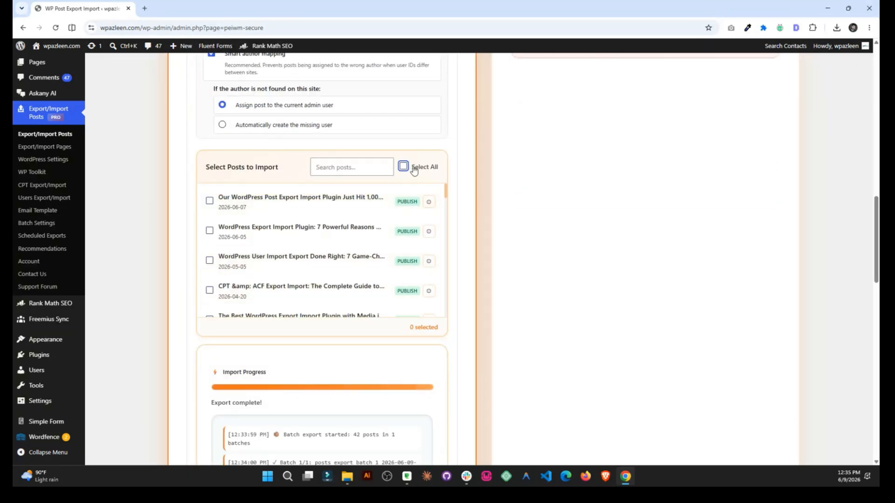
click(216, 261)
click(210, 290)
Search the import list for 'out', then clear the search to show all posts again.
click(337, 167)
text(out)
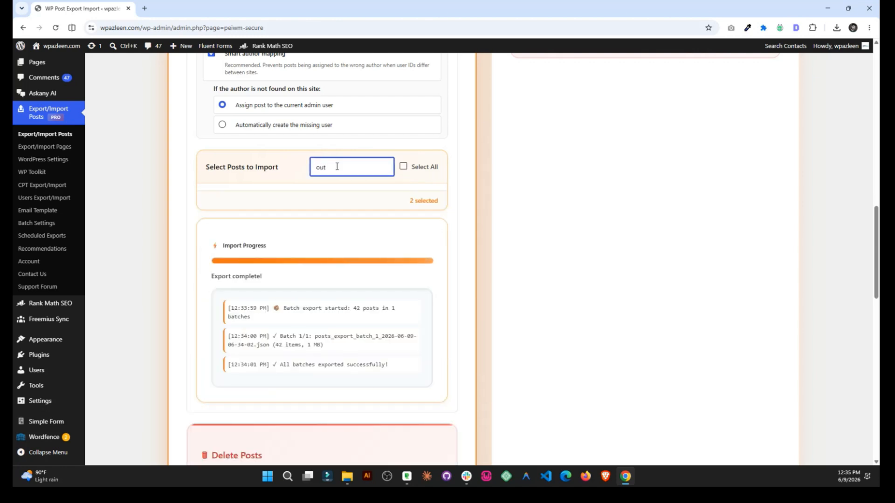
key(BackSpace)
key(BackSpace)
key(BackSpace)
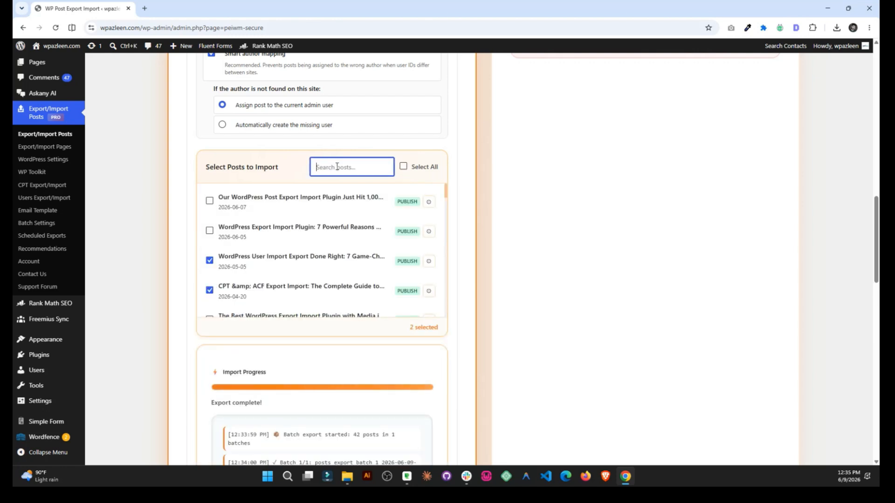
scroll(219, 270, down, 1)
scroll(225, 282, up, 1)
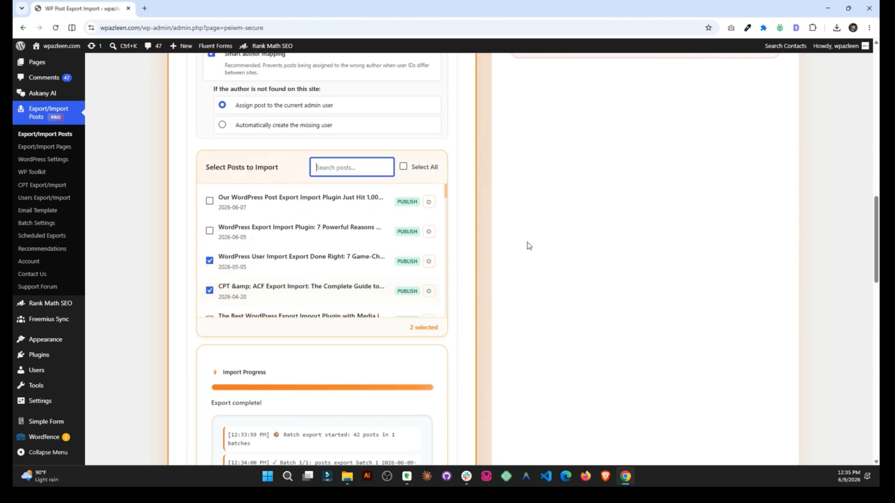
scroll(522, 247, up, 5)
scroll(530, 246, up, 1)
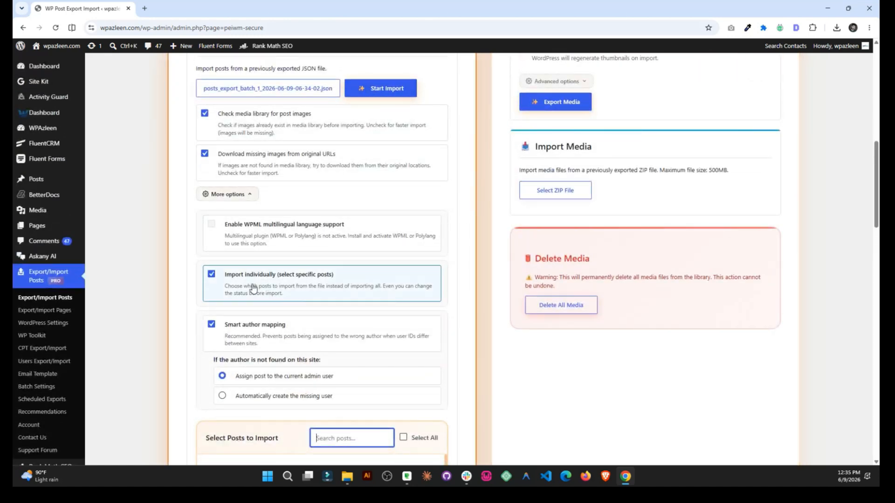
Set Smart author mapping to automatically create any missing user during import.
scroll(261, 354, down, 2)
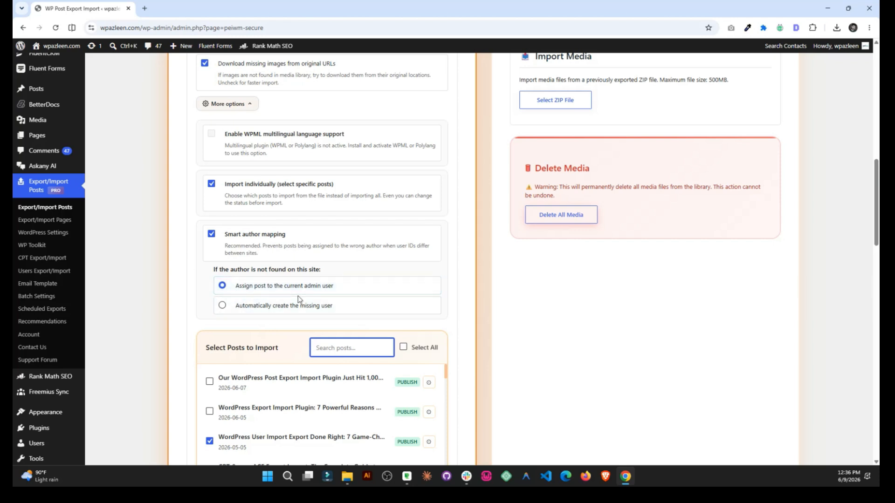
click(315, 308)
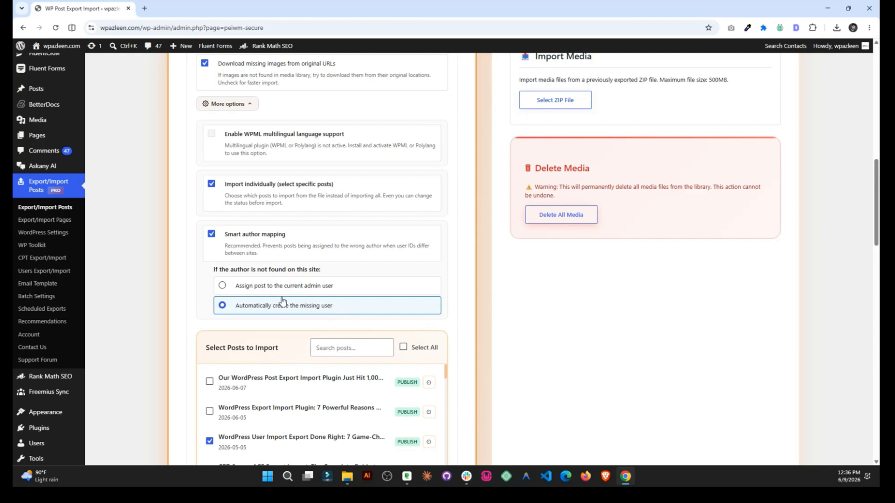
click(36, 245)
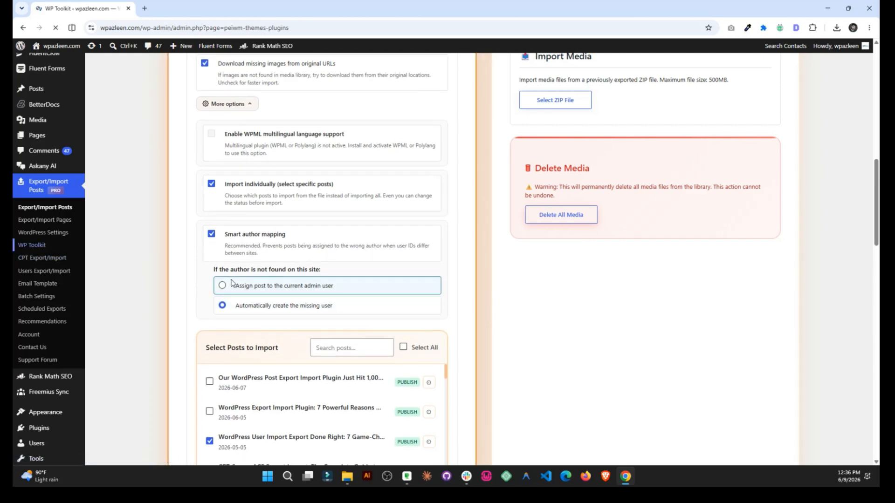
Scroll down the WP Toolkit page toward the User Import Defaults settings.
scroll(433, 240, down, 6)
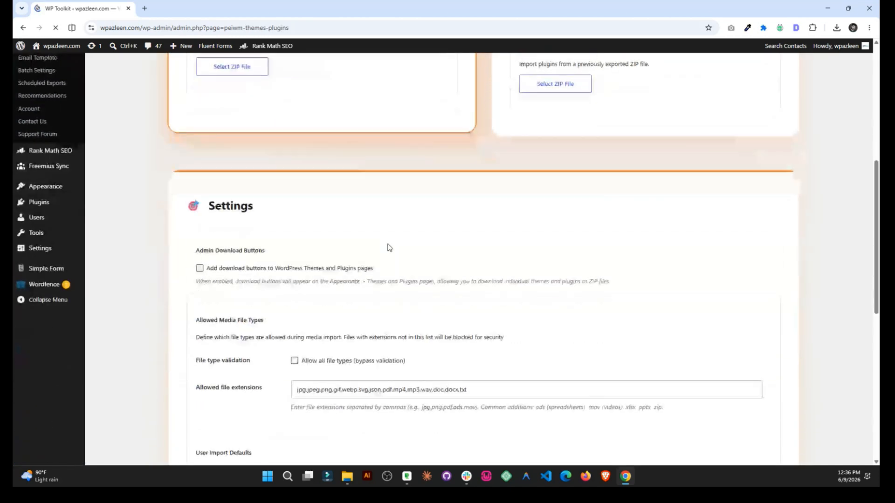
scroll(390, 248, down, 7)
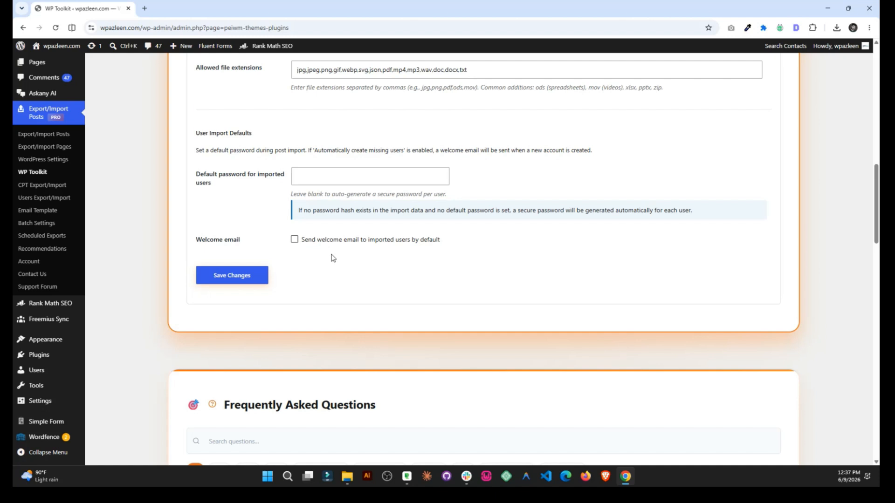
Enter a default password for imported users, then return to the Export/Import Posts page.
click(341, 181)
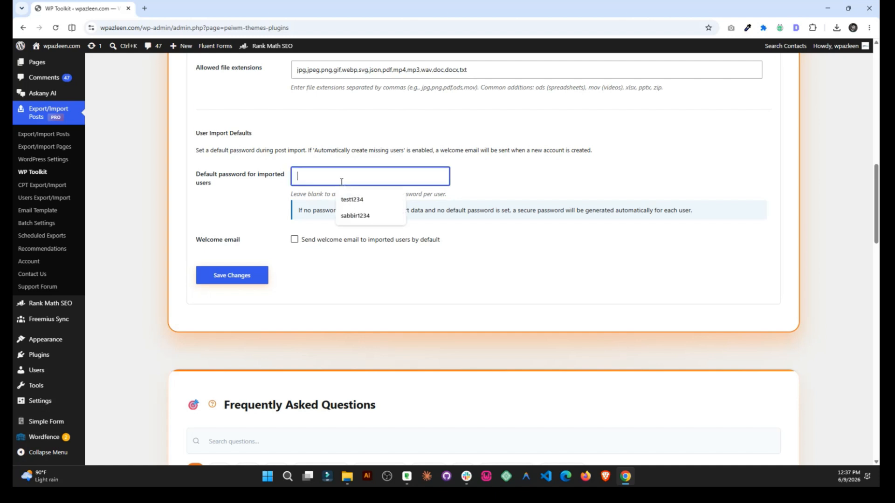
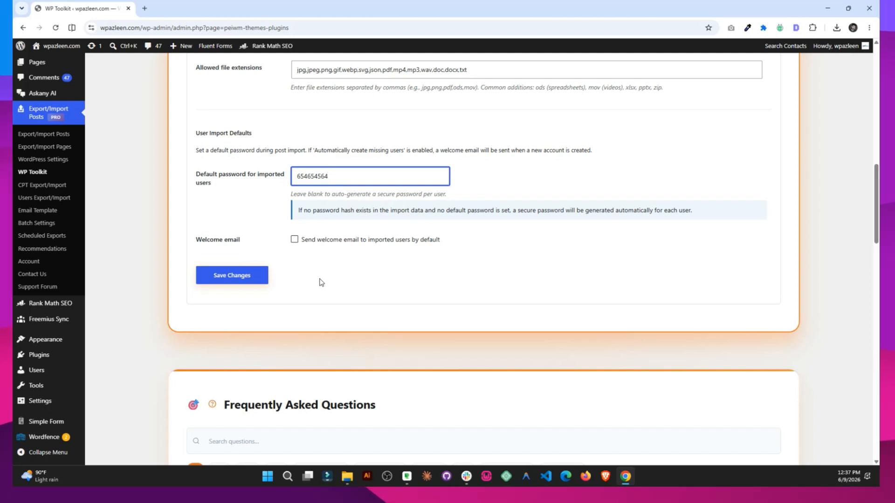
drag(339, 178, 279, 187)
click(232, 216)
scroll(230, 216, up, 4)
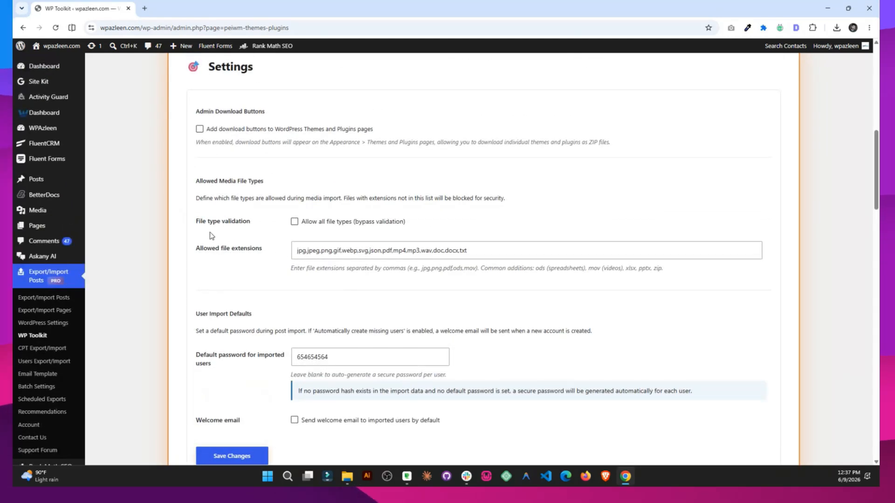
scroll(293, 187, up, 2)
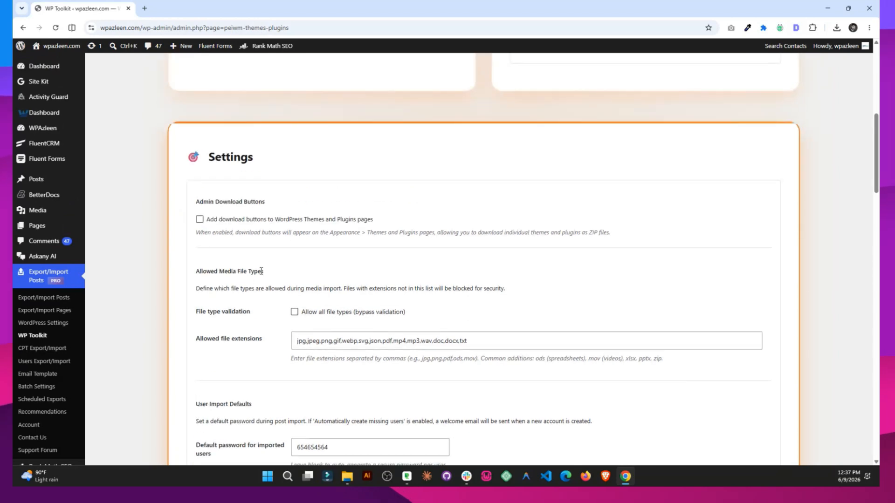
click(53, 298)
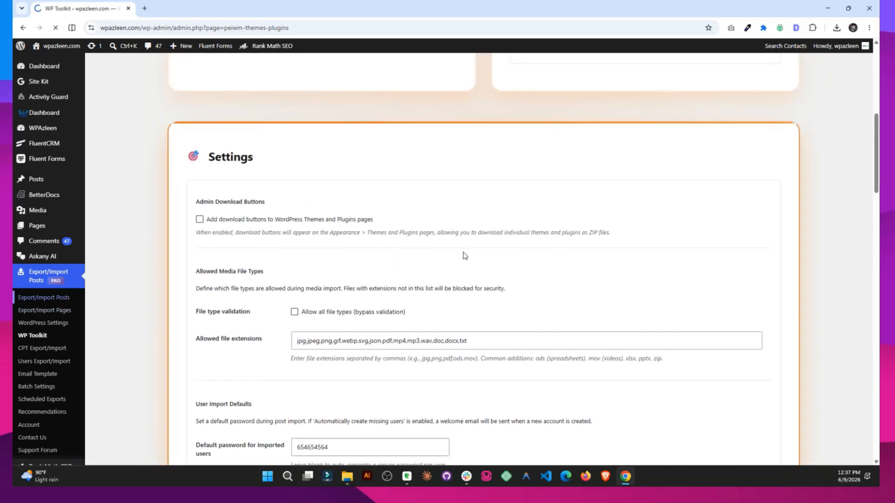
Expand More options under Import Posts.
scroll(393, 234, down, 3)
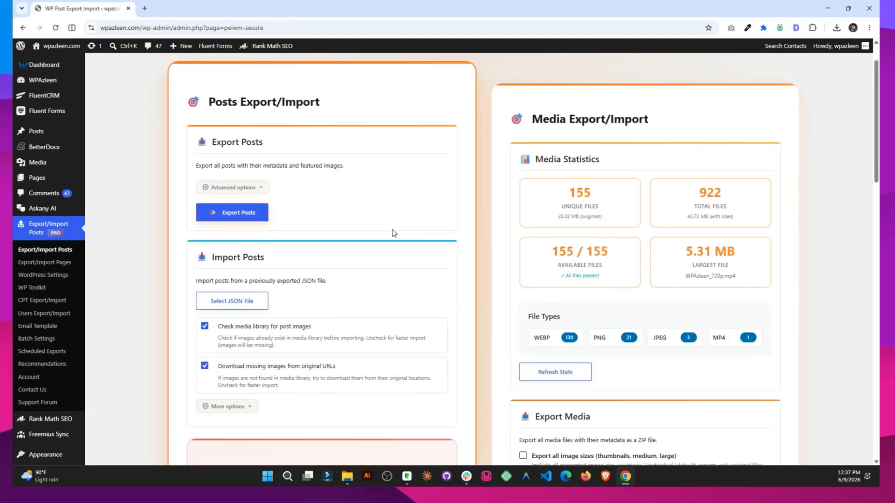
click(249, 320)
scroll(269, 240, down, 3)
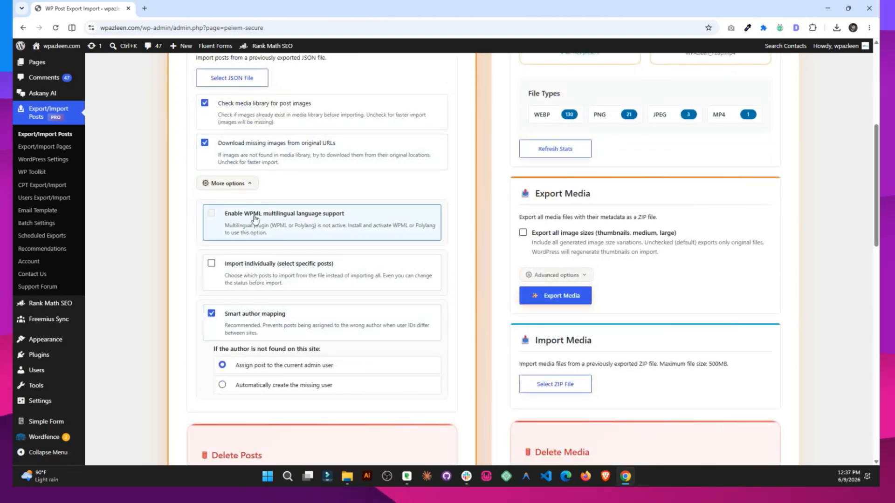
scroll(327, 219, up, 6)
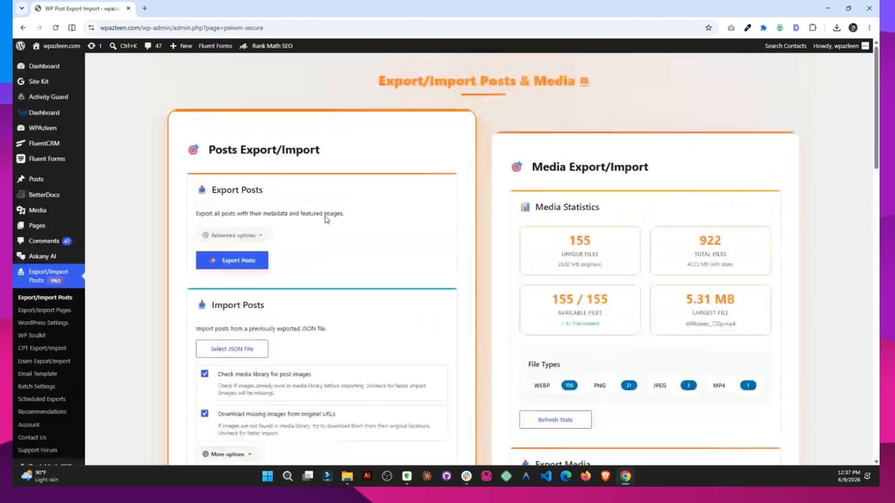
Expand Advanced options under Export Posts and look through them.
click(248, 234)
scroll(250, 230, down, 3)
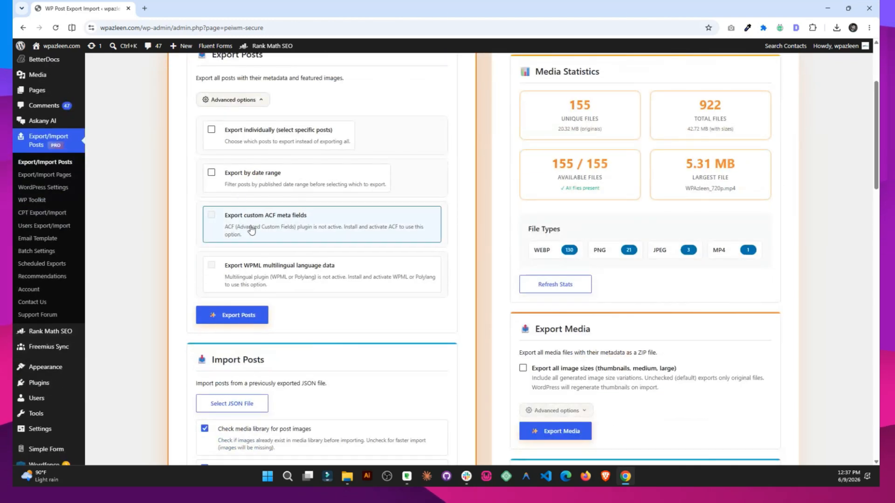
scroll(348, 250, down, 7)
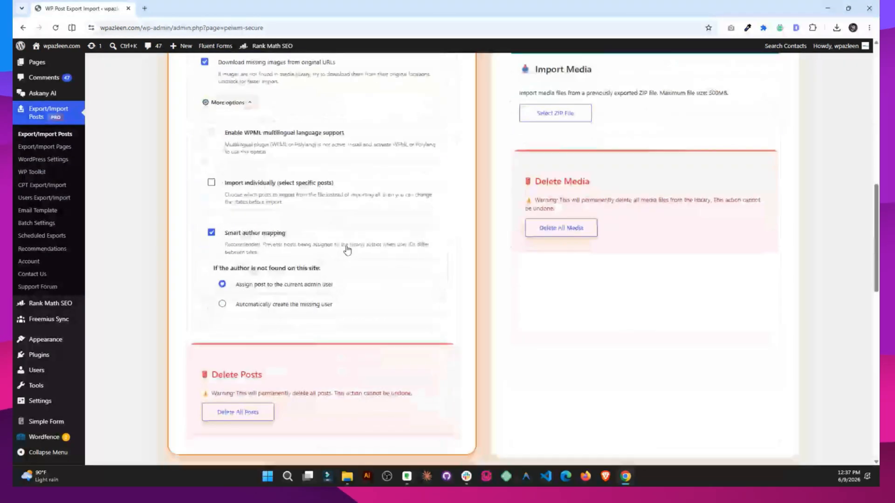
scroll(347, 251, up, 2)
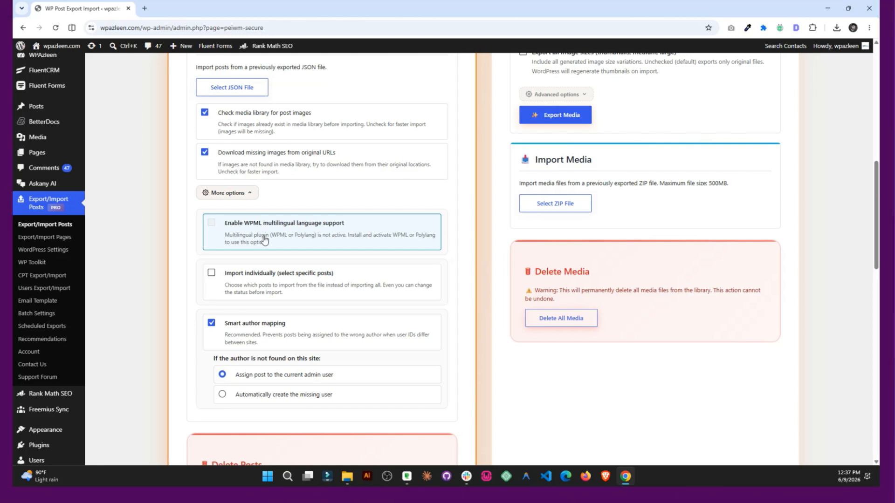
scroll(264, 240, up, 2)
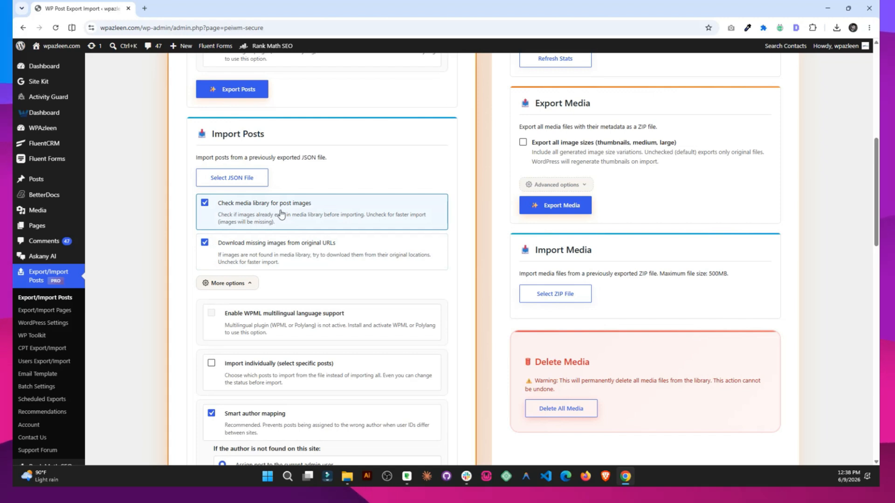
click(205, 204)
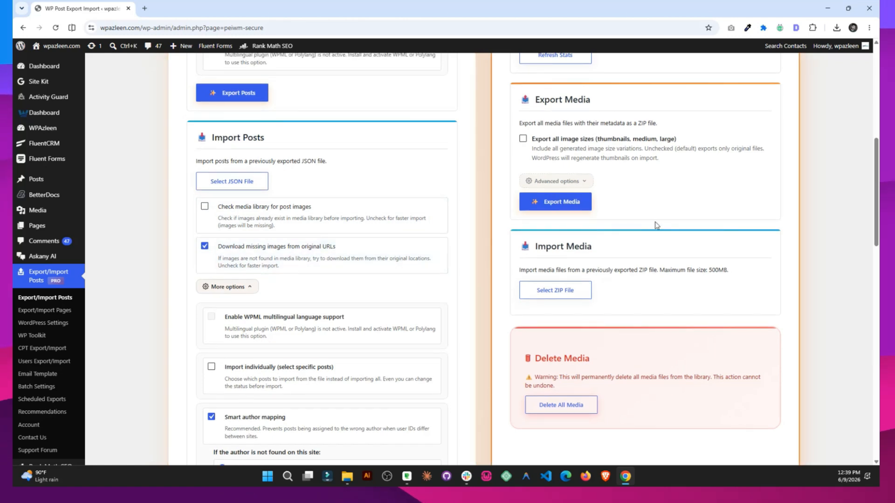
click(278, 259)
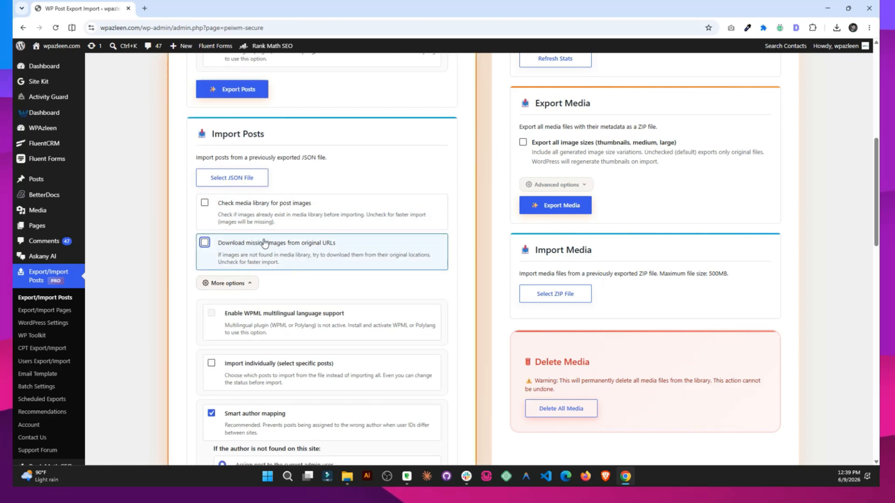
click(284, 218)
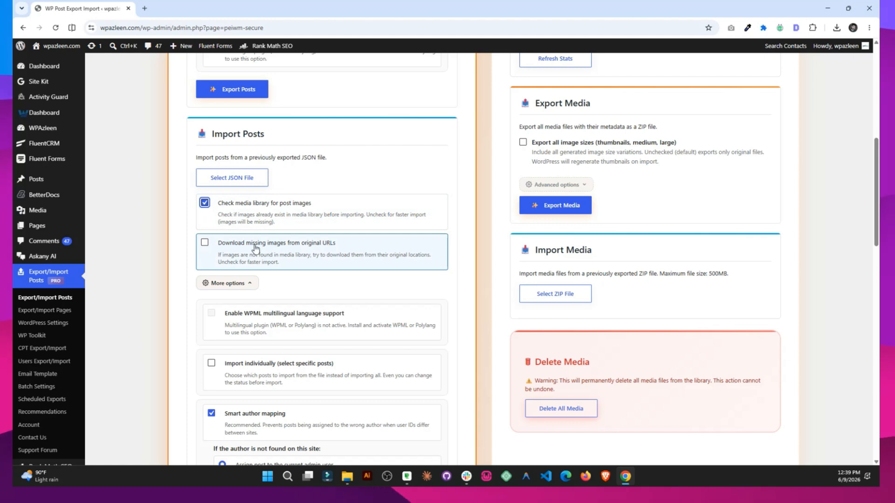
click(234, 245)
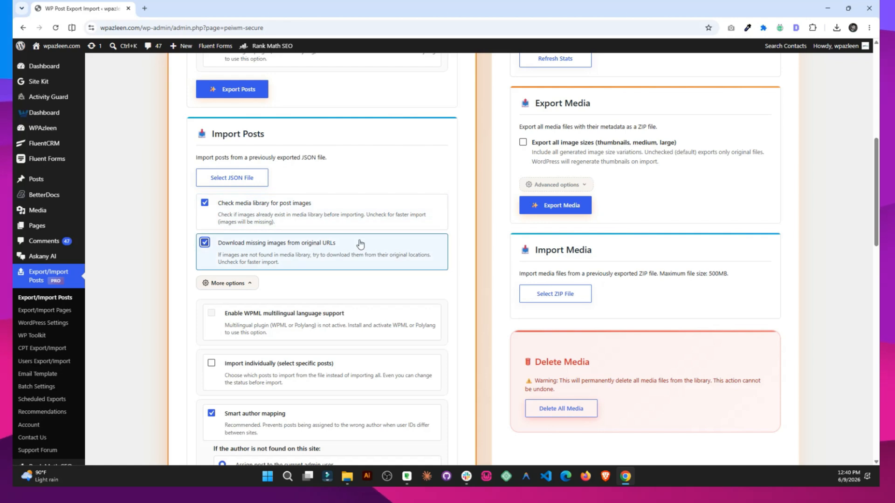
scroll(740, 260, up, 6)
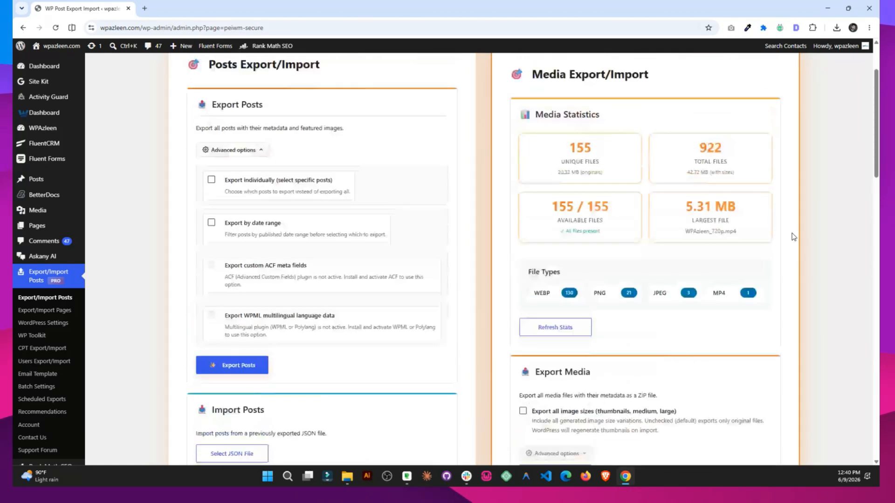
Expand the Advanced options of Export Media.
scroll(793, 233, up, 2)
scroll(792, 225, down, 2)
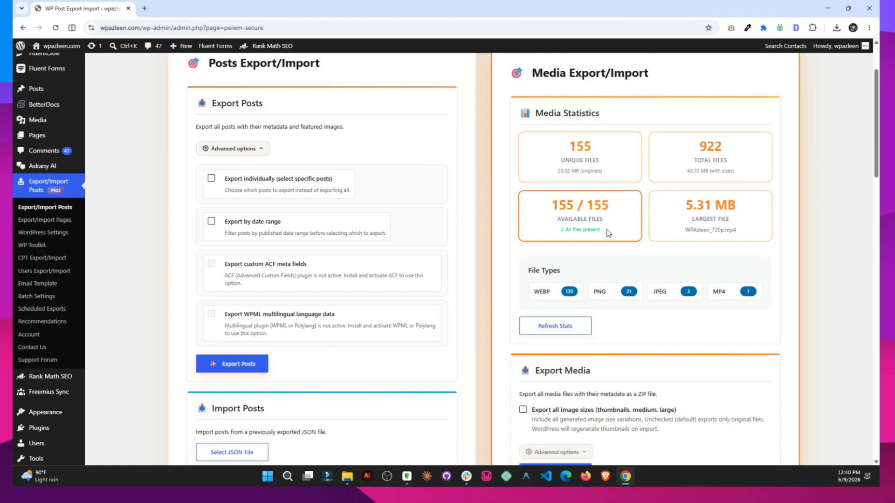
scroll(606, 233, down, 5)
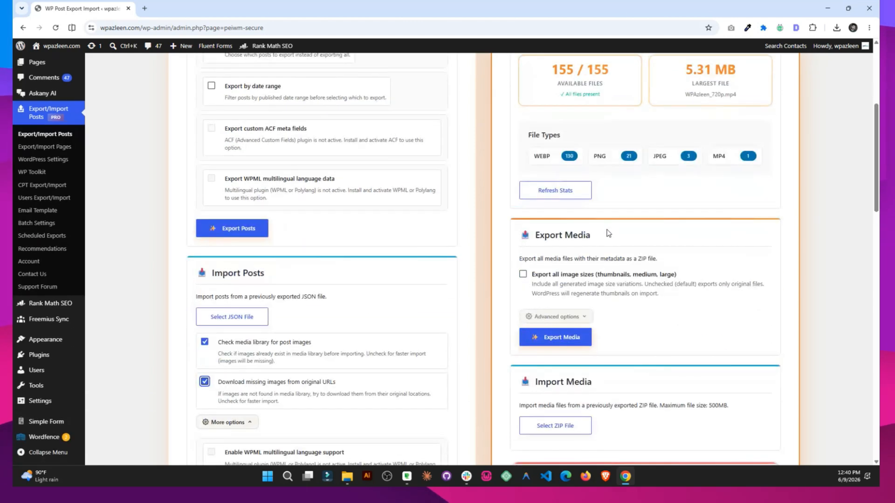
click(578, 227)
Try 'Export media by post' with only the second and third posts selected, then untick it.
scroll(701, 209, down, 2)
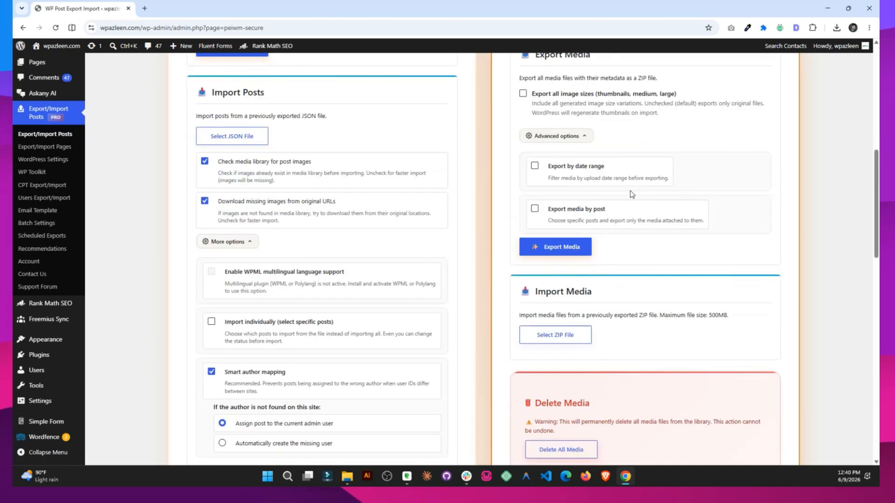
click(599, 216)
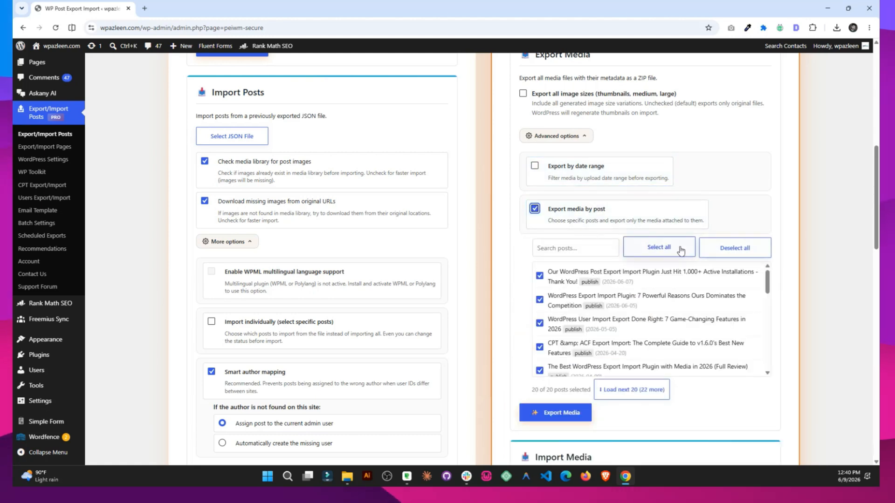
click(723, 253)
click(539, 299)
click(539, 323)
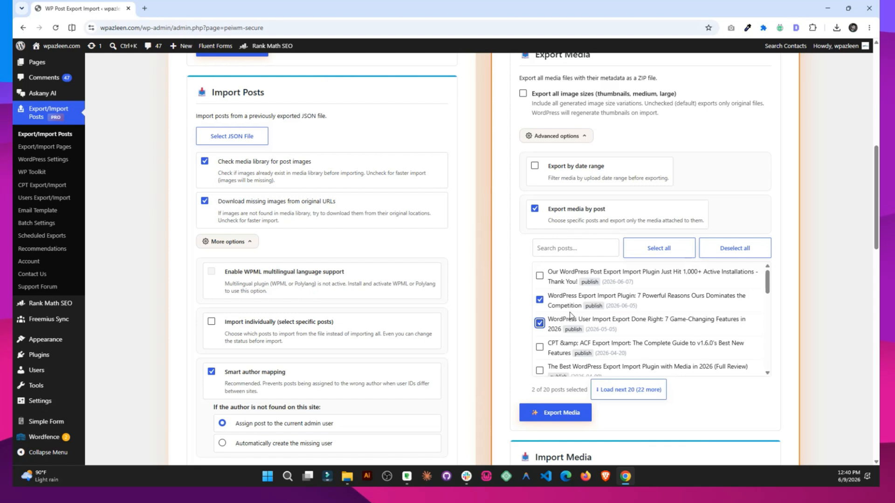
click(536, 209)
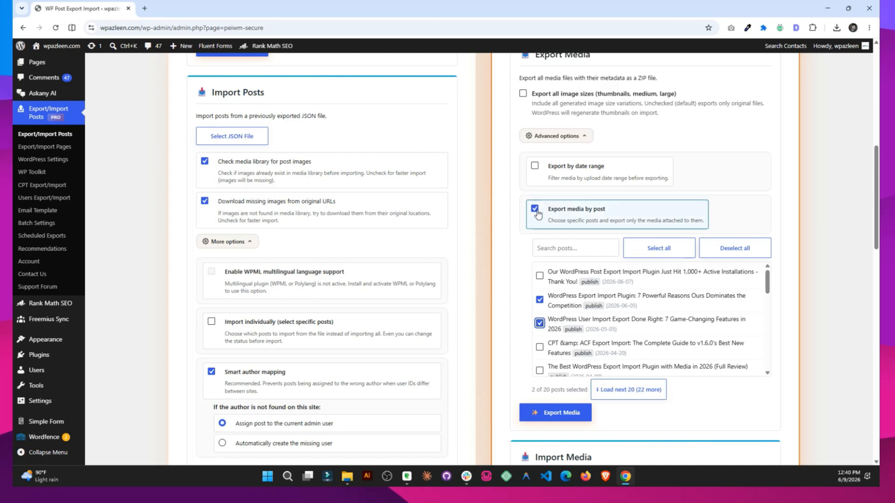
click(572, 171)
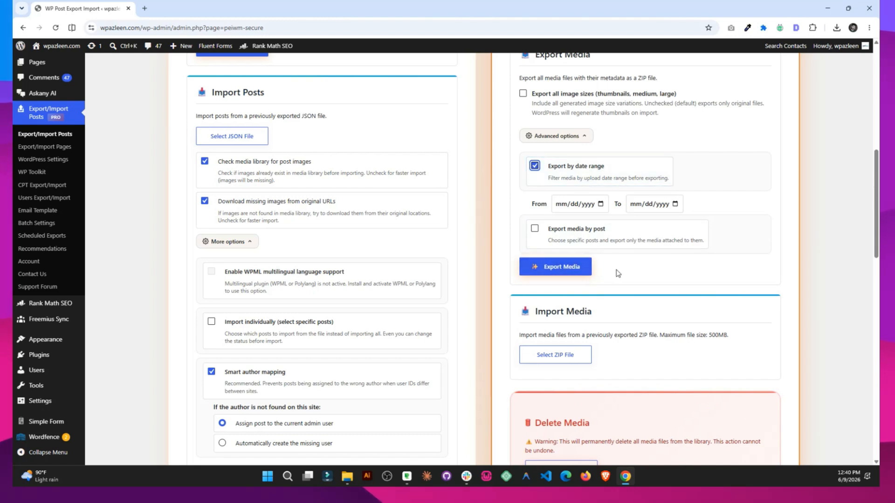
Scroll up and down the page to review the export sections and date-range fields.
scroll(650, 187, up, 1)
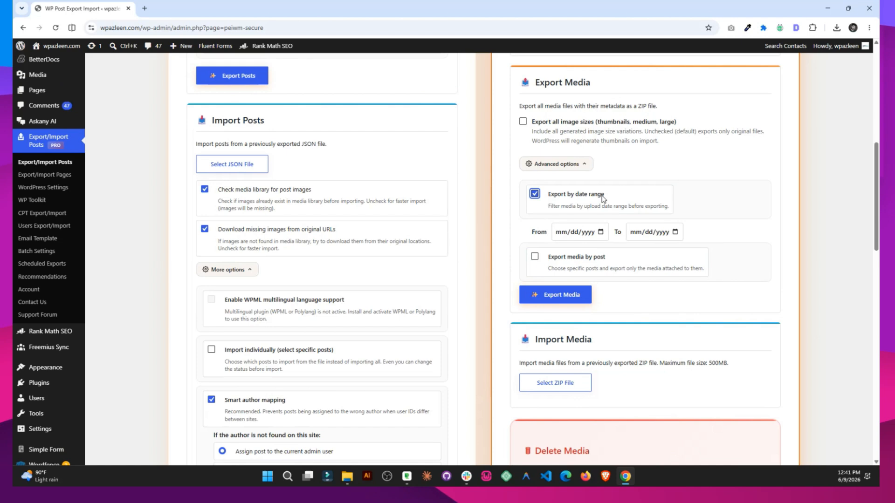
scroll(651, 188, down, 3)
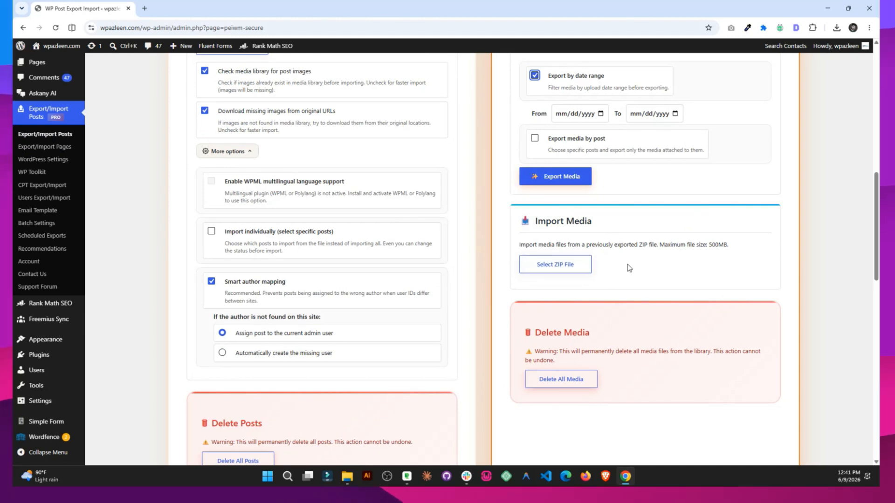
scroll(684, 338, down, 3)
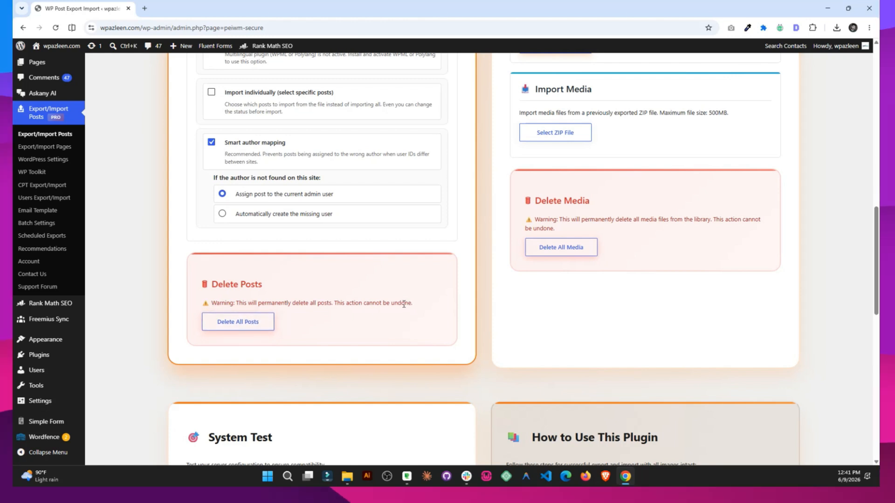
scroll(449, 295, up, 10)
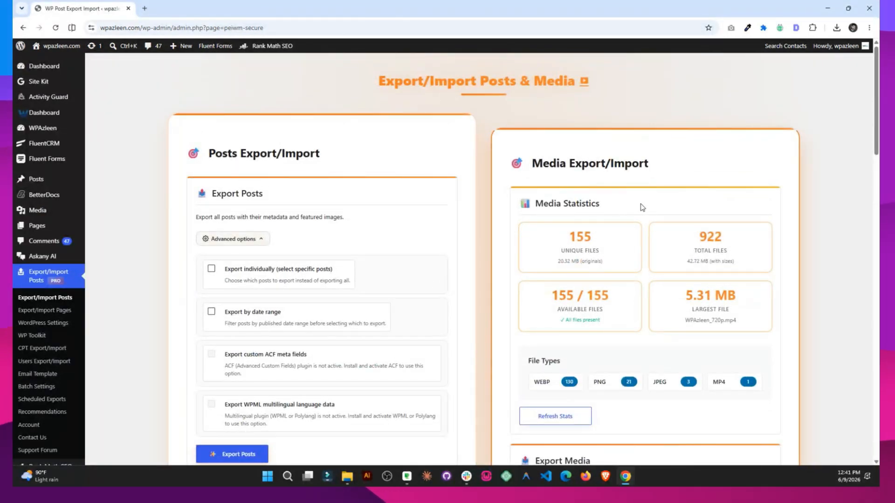
scroll(643, 207, down, 8)
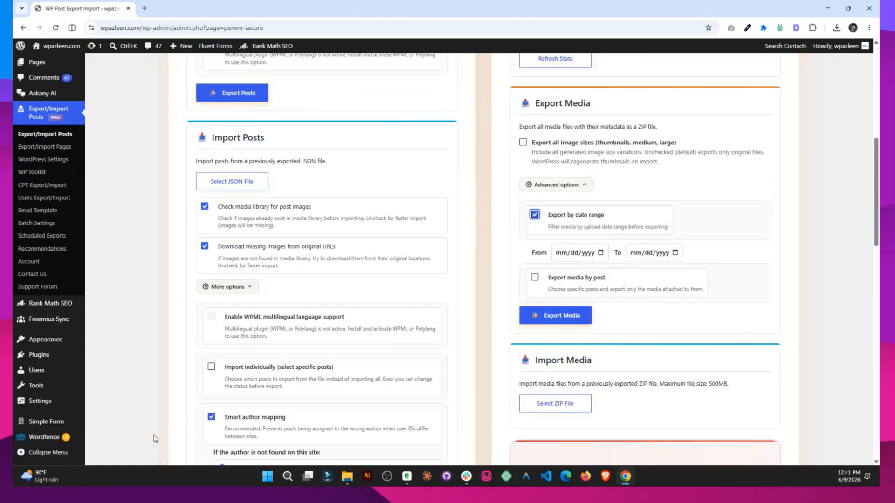